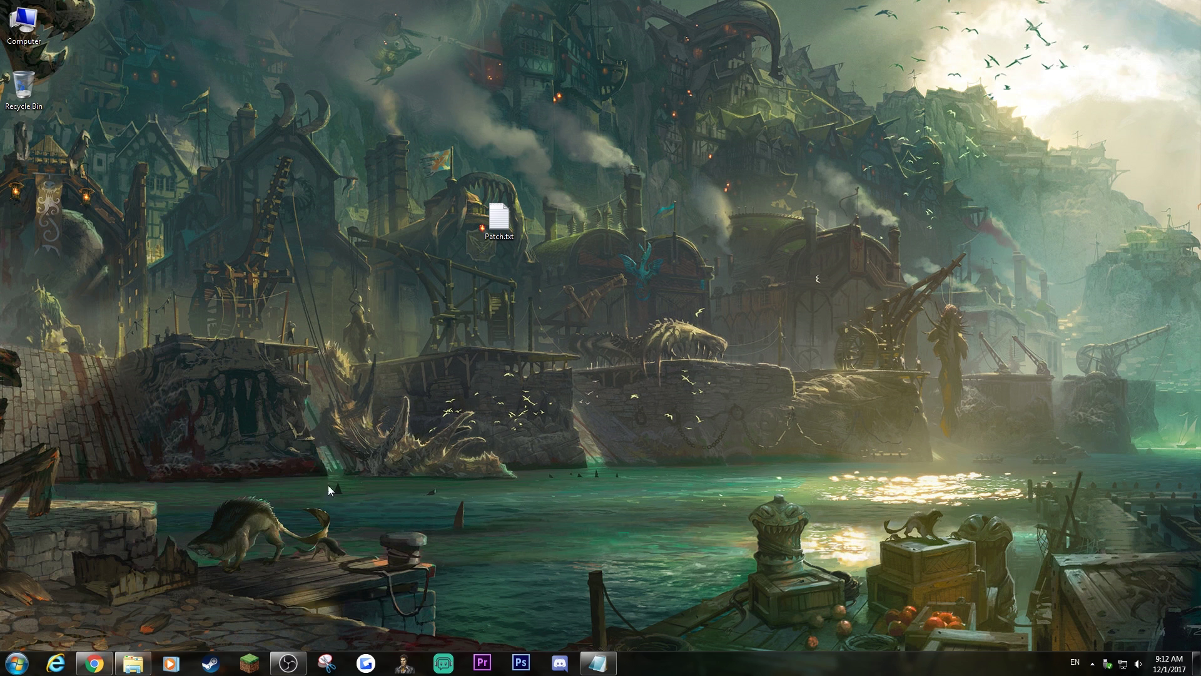
Step: Open the Borderlands 2 Binaries folder and show its full path, C:\Program Files (x86)\Steam\steamapps\common\Borderlands 2\Binaries
left_click(271, 545)
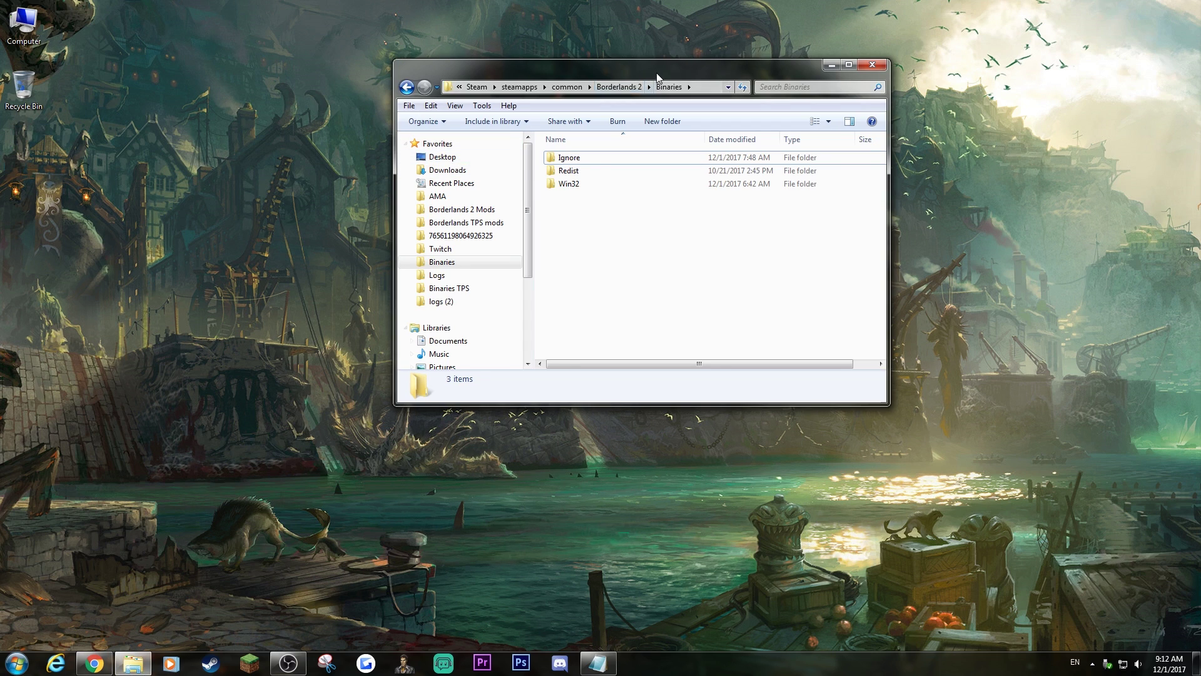
left_click_drag(656, 77, 680, 106)
left_click_drag(913, 436, 1044, 576)
left_click(867, 115)
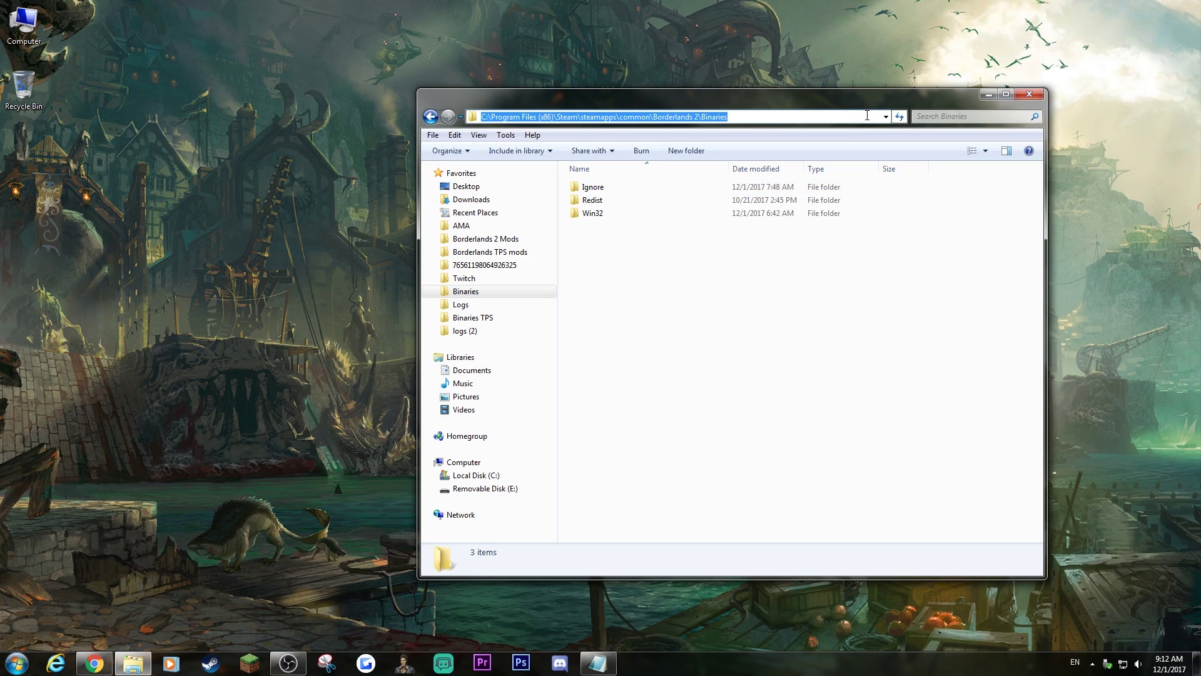
left_click(740, 117)
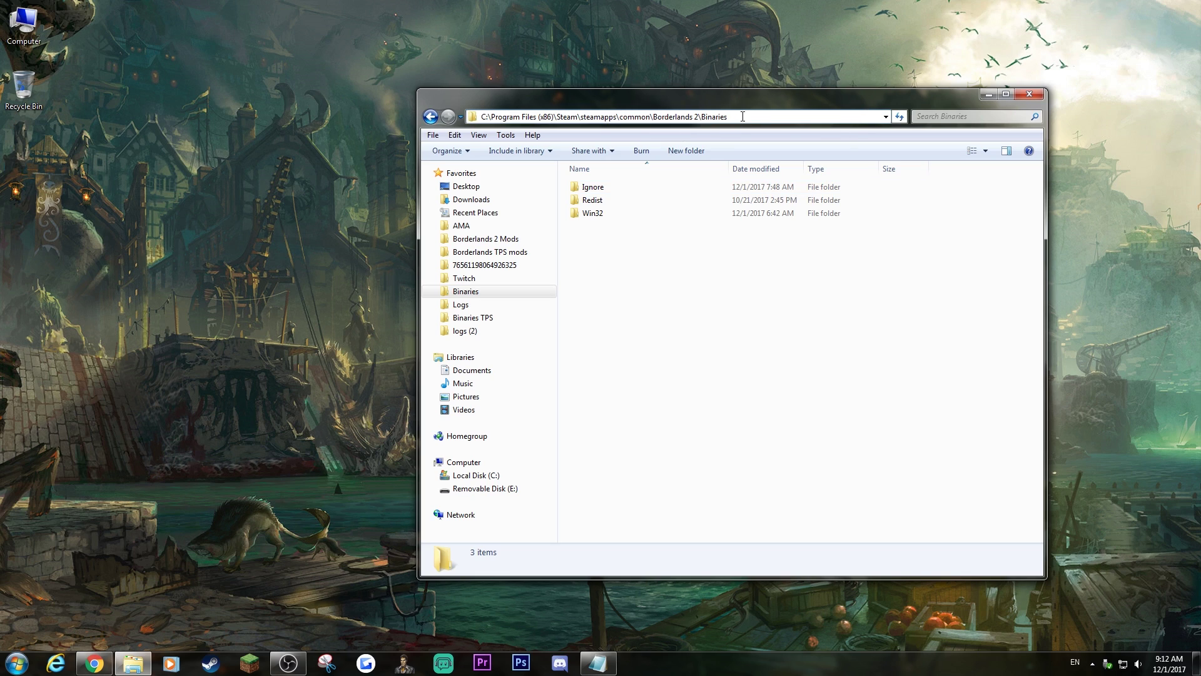
left_click_drag(748, 117, 467, 118)
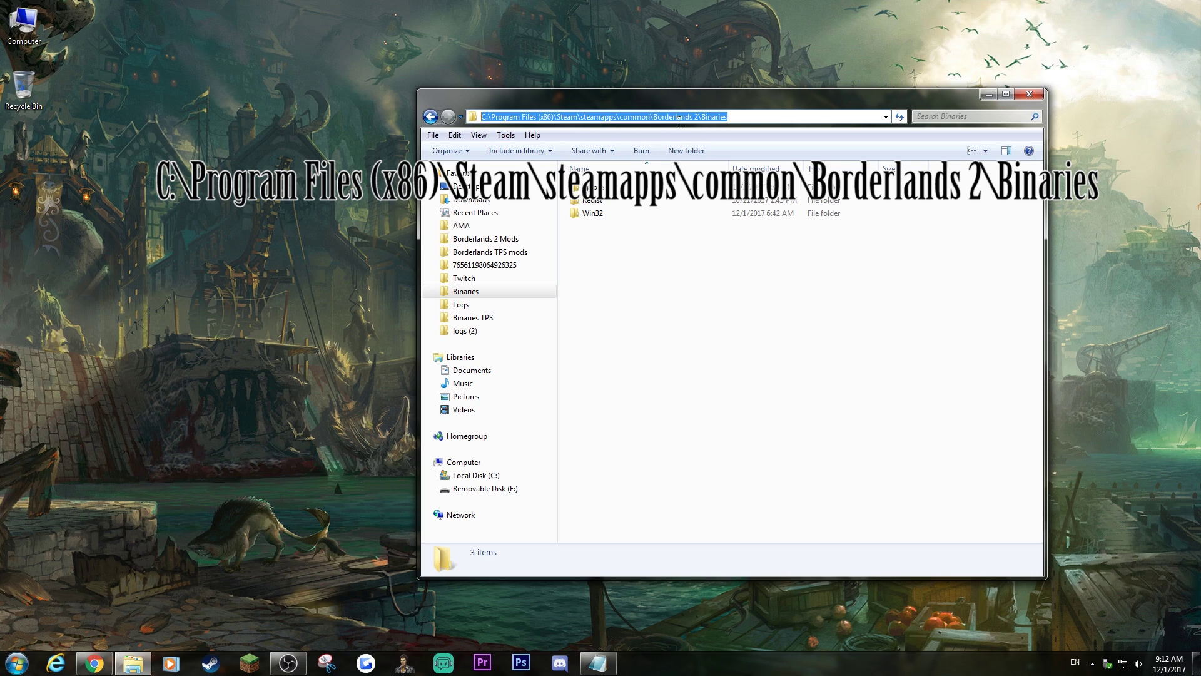
left_click(720, 269)
Step: Copy Patch.txt from the desktop into the Borderlands 2 Binaries folder
left_click_drag(445, 94, 582, 220)
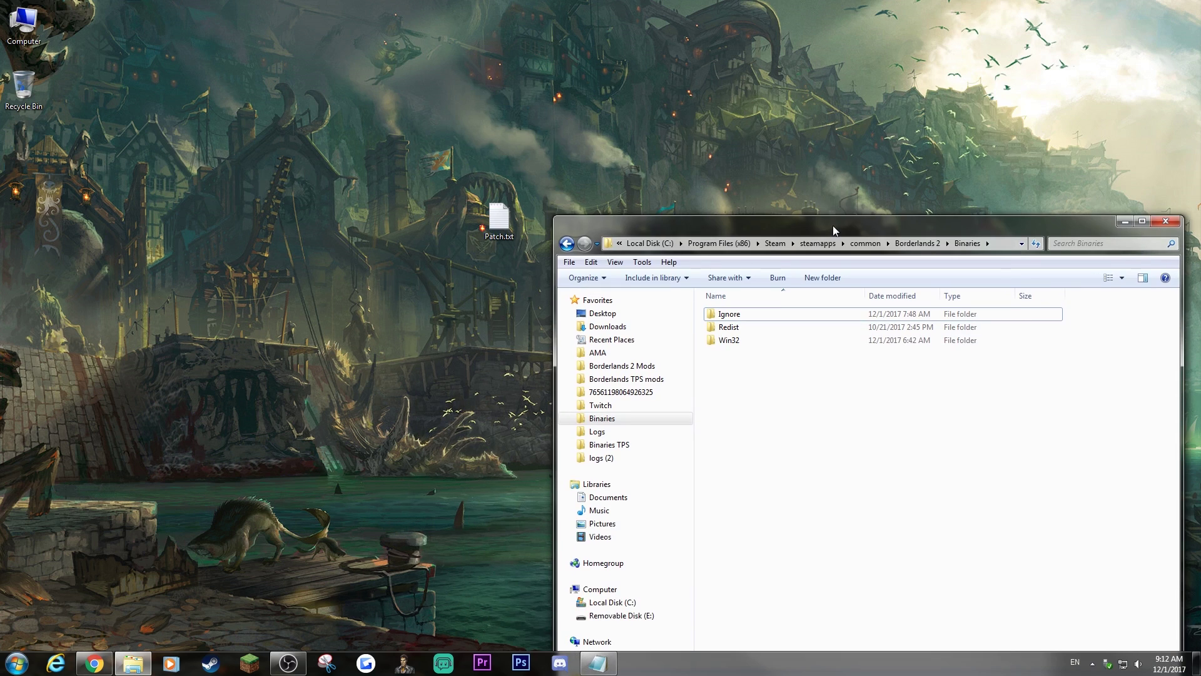
left_click(476, 219)
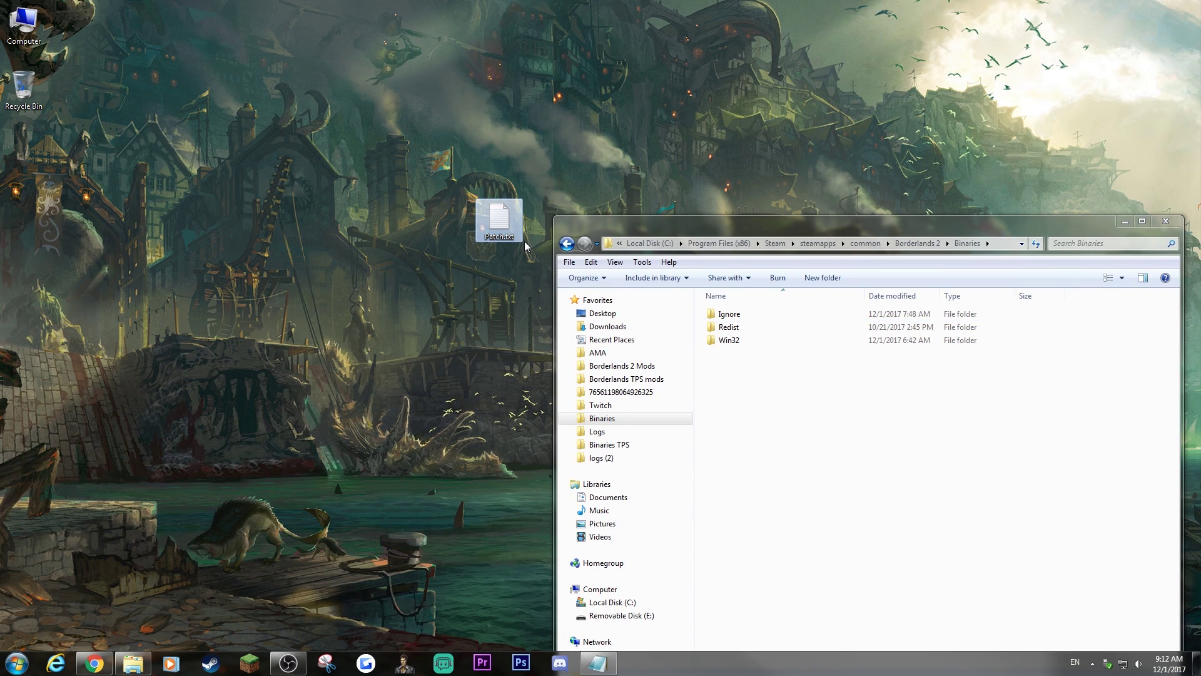
left_click(802, 414)
key("ctrl+v")
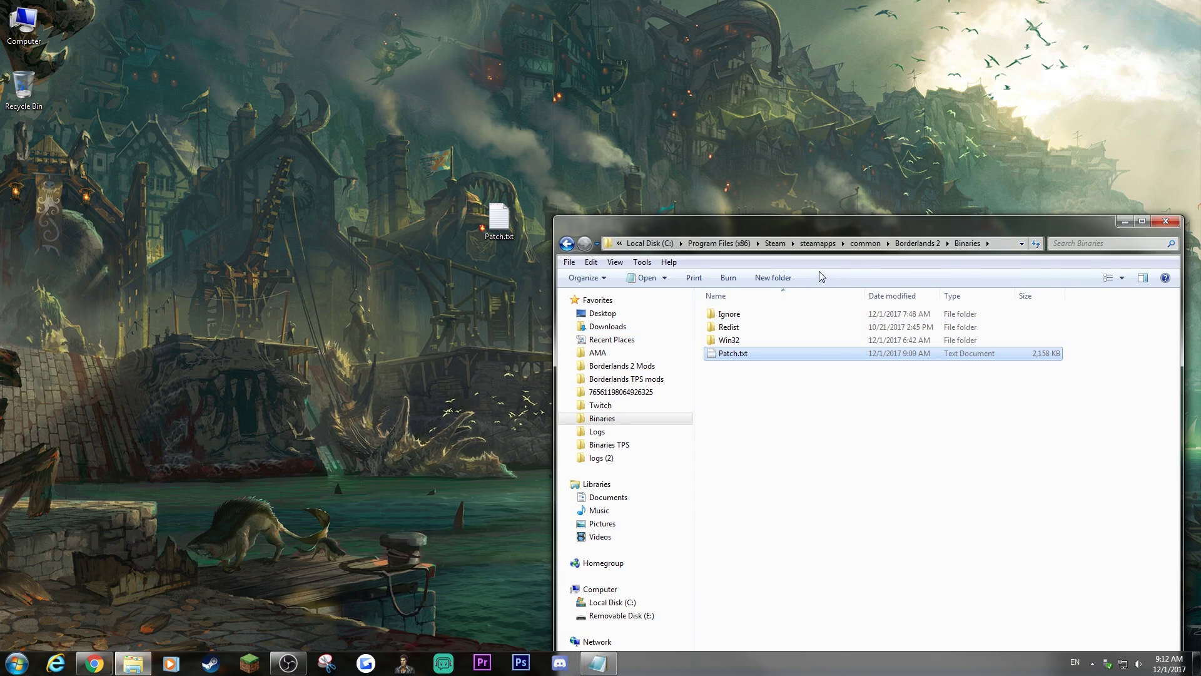
left_click_drag(825, 229, 789, 129)
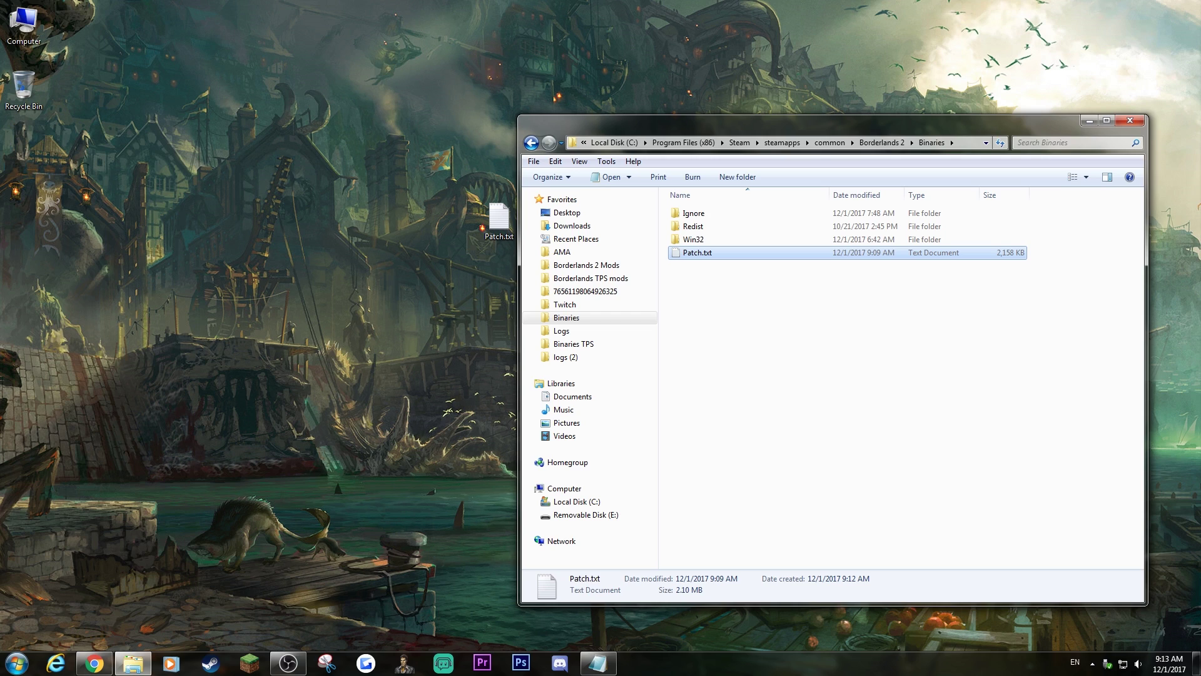
Step: Download the FilterTool 2.2 folder from Dropbox as FilterTool 2.2.zip, saving it in the Borderlands 2 Binaries folder
mouse_move(94, 662)
left_click(229, 542)
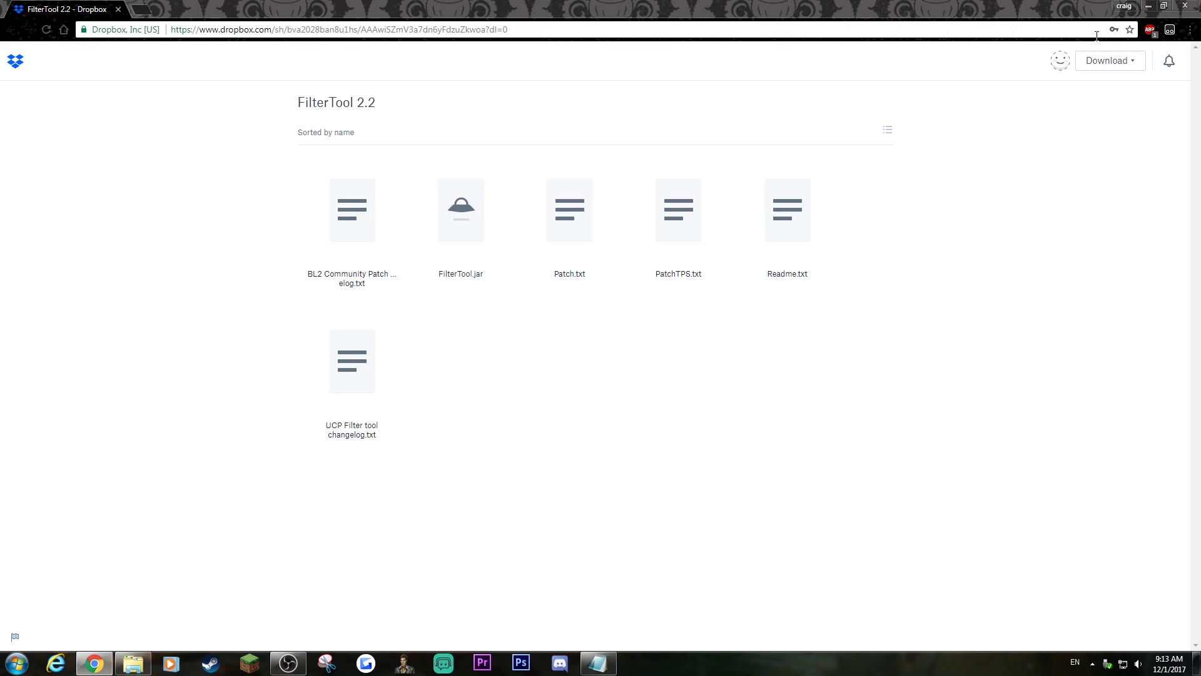
left_click(1108, 60)
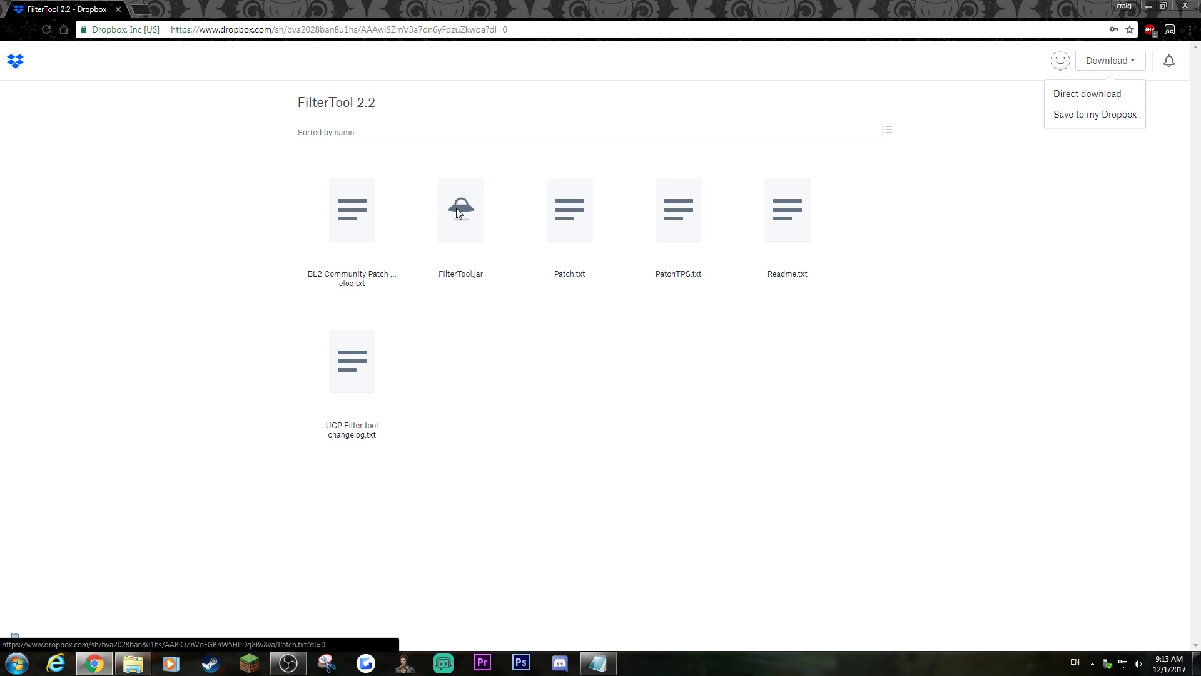
left_click(1097, 98)
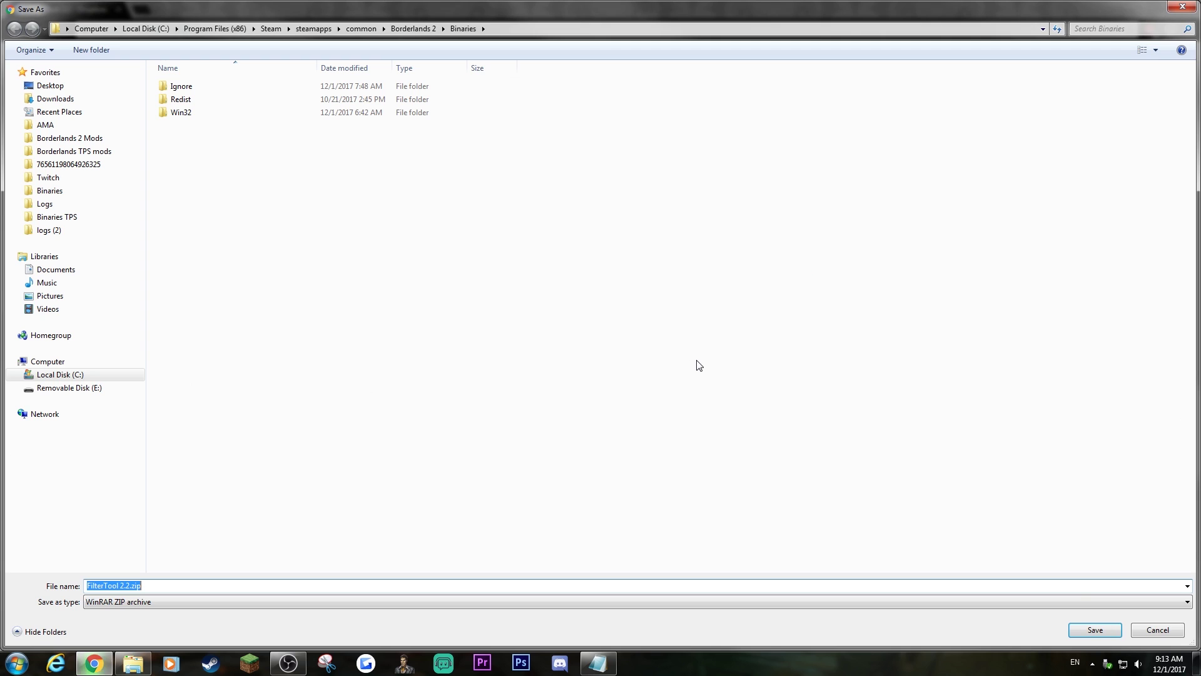
left_click(1094, 633)
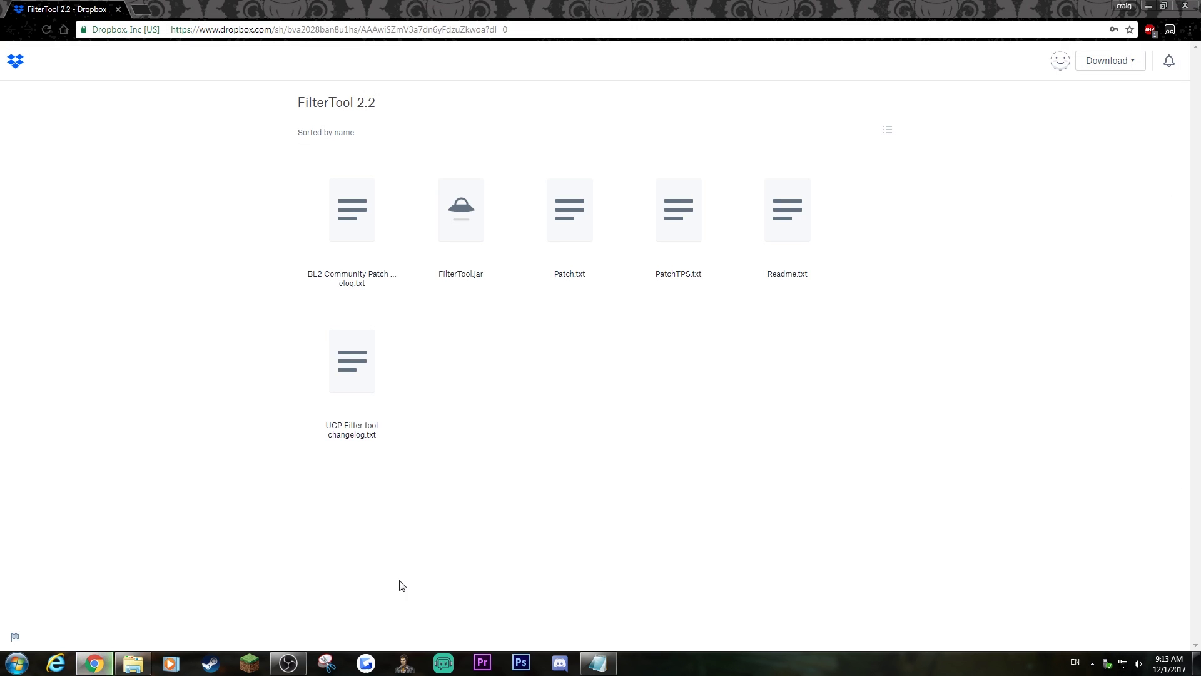
Step: Extract FilterTool 2.2.zip directly into the Binaries folder, keeping the existing Patch.txt
left_click(131, 662)
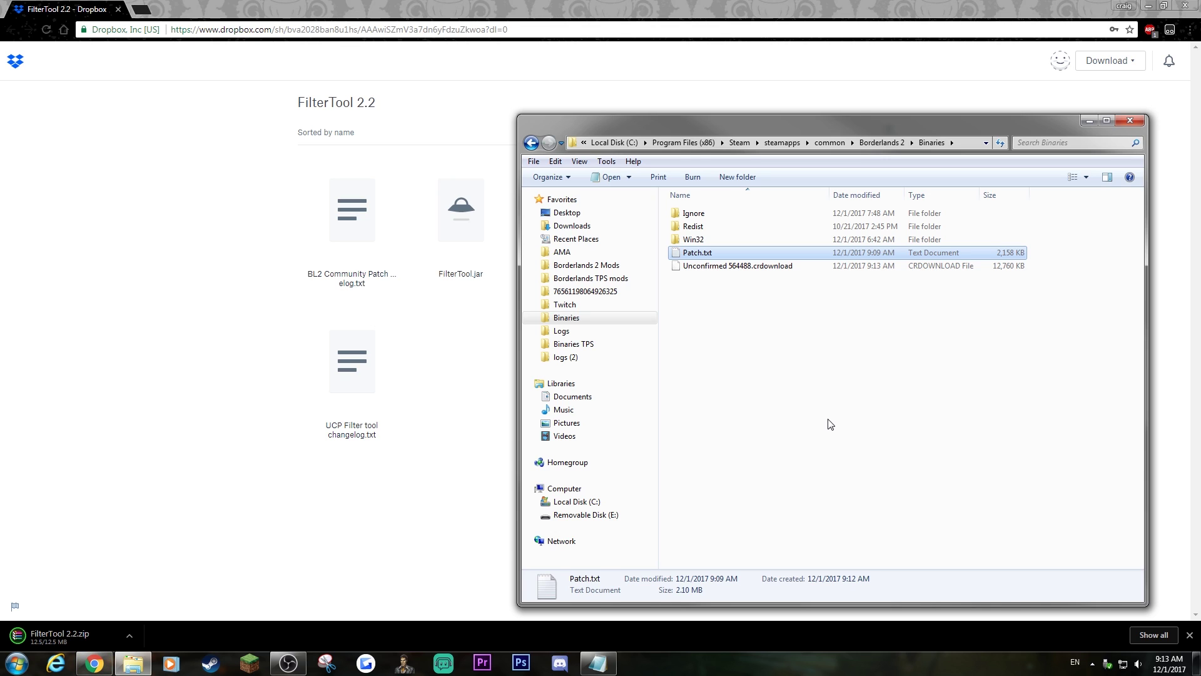
left_click(719, 288)
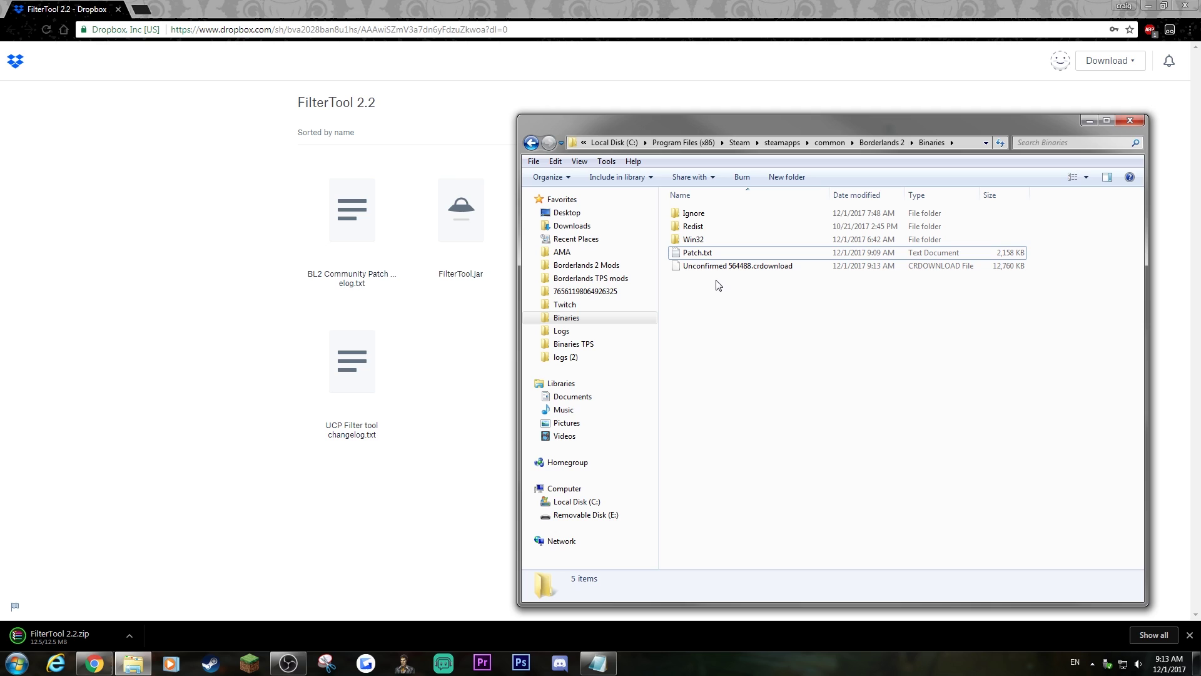
mouse_move(714, 270)
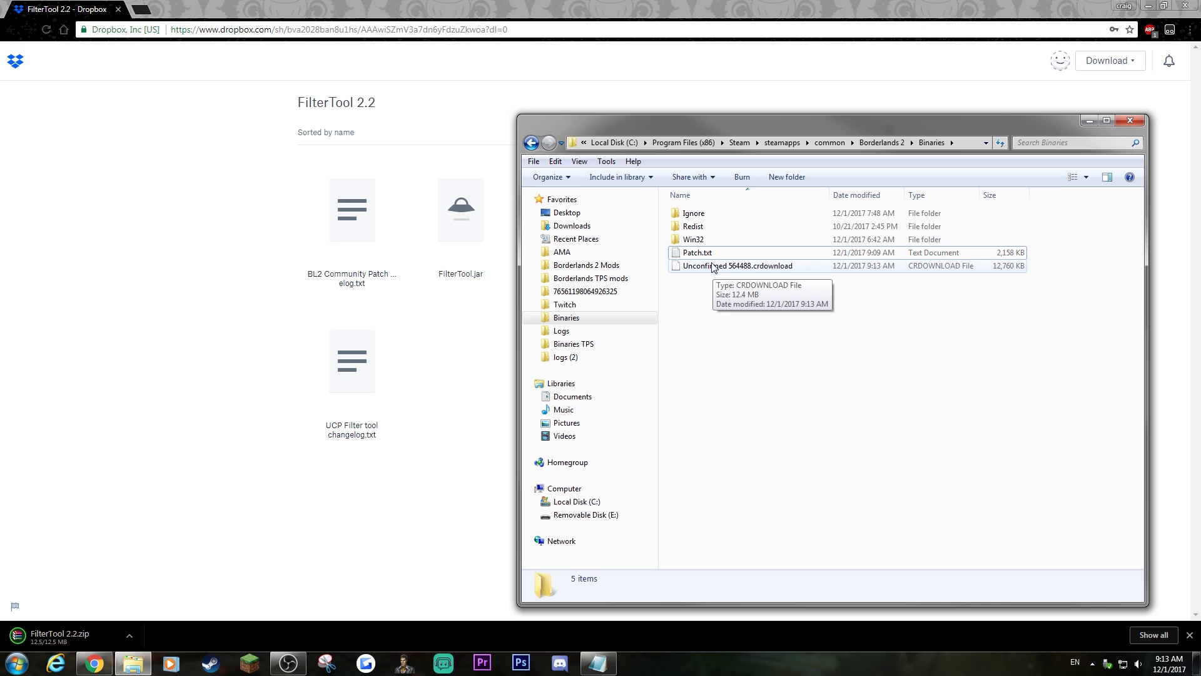
right_click(712, 265)
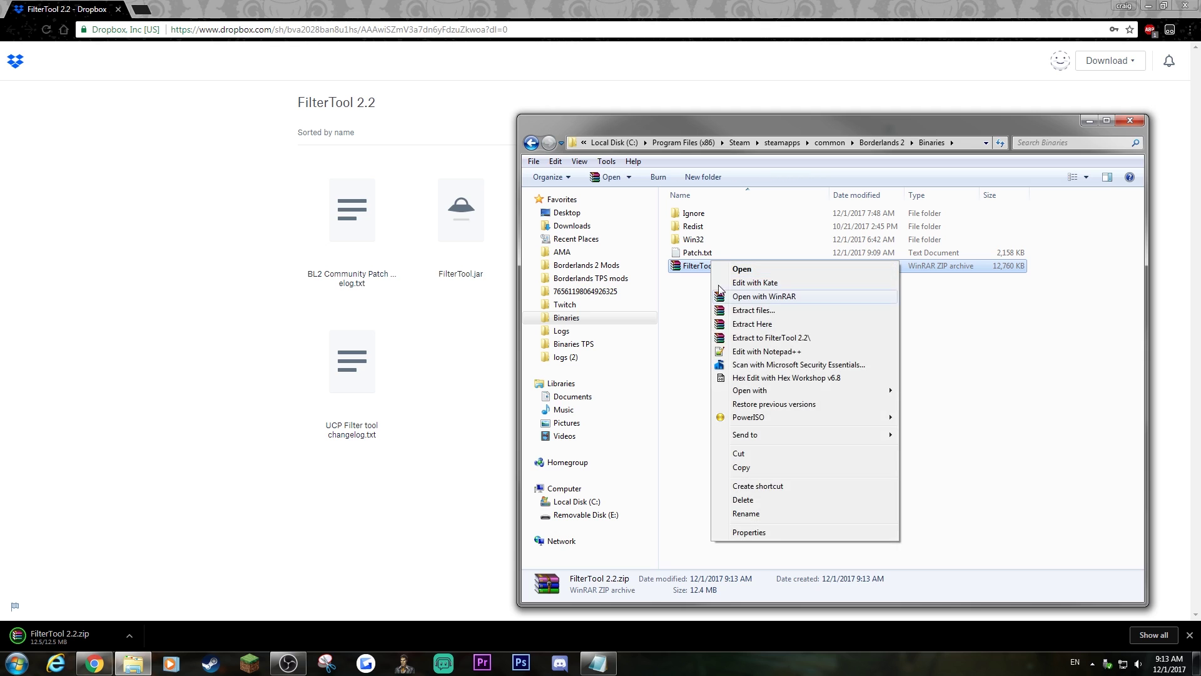
left_click(719, 323)
left_click(576, 408)
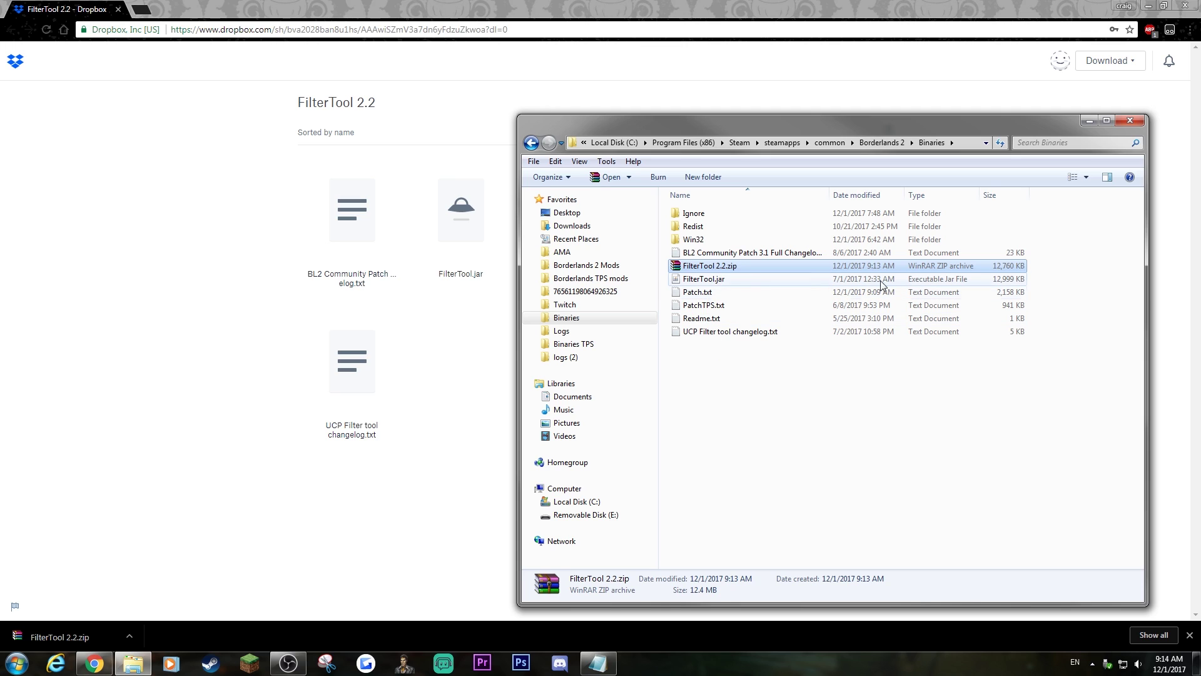
Step: Check which programs are offered for opening FilterTool.jar, including Java(TM) Platform SE binary
left_click(727, 283)
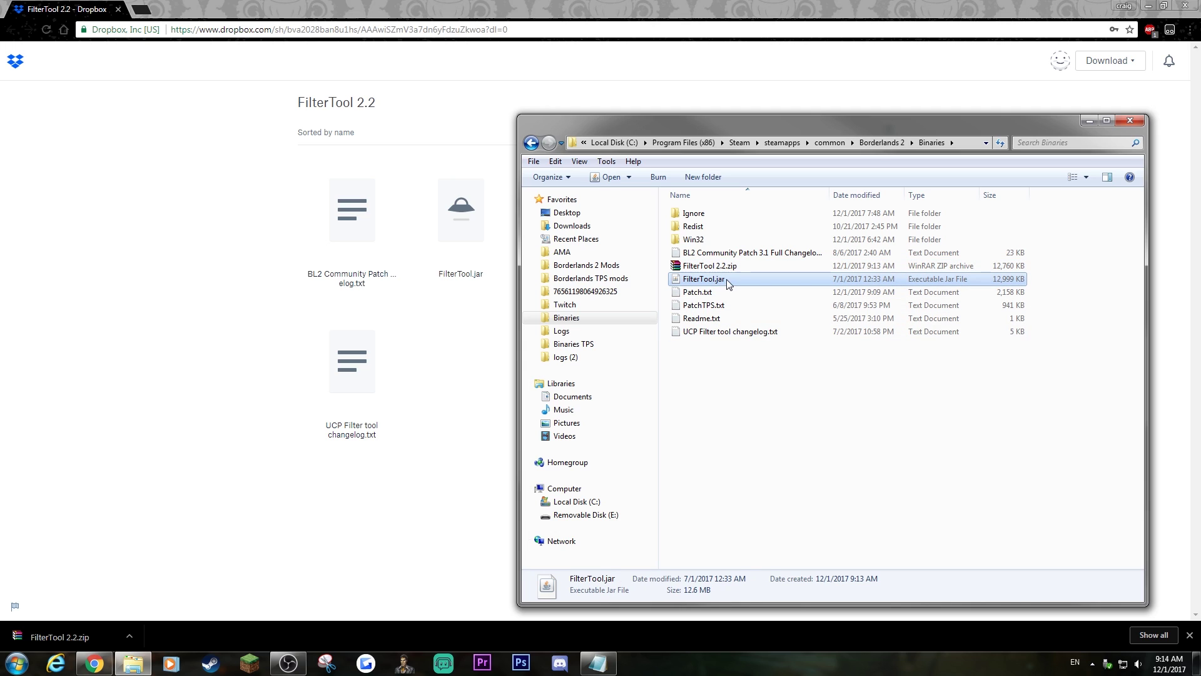
left_click(750, 408)
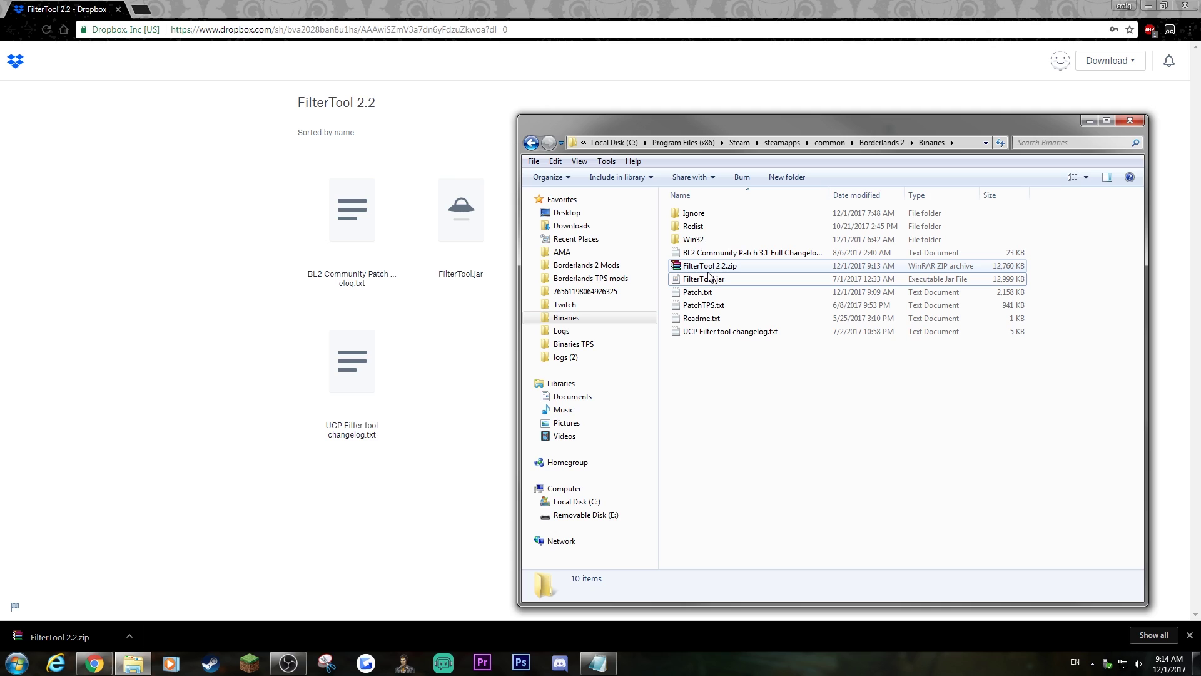
left_click(730, 275)
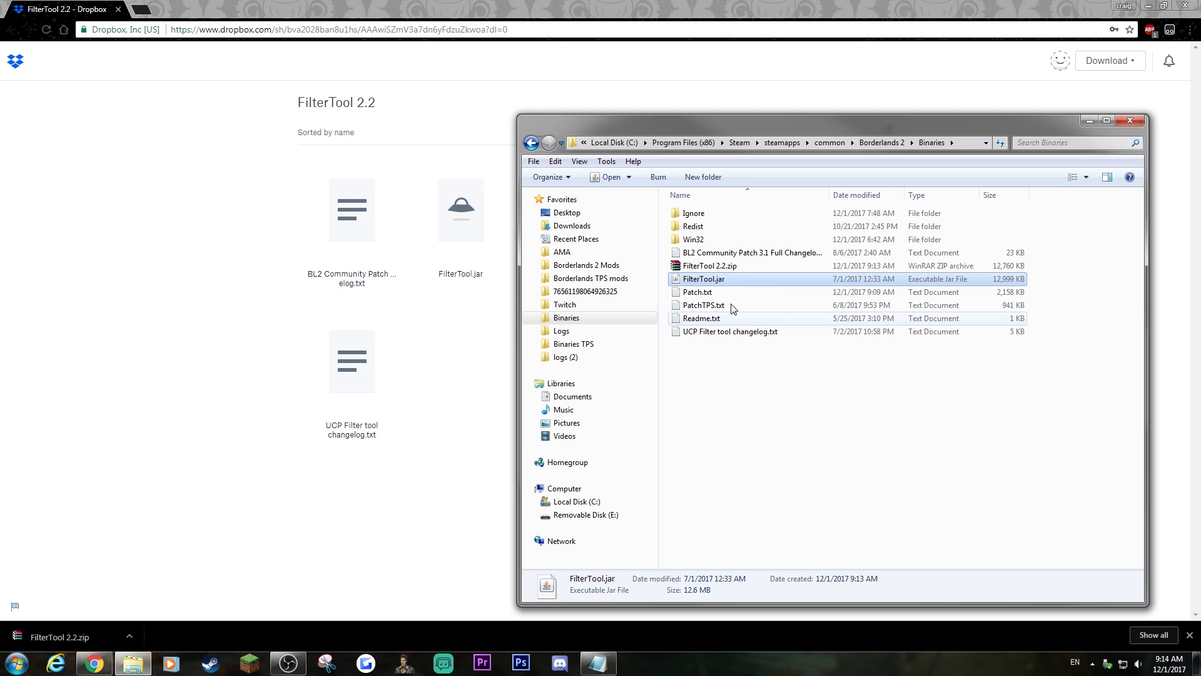
right_click(695, 276)
mouse_move(768, 352)
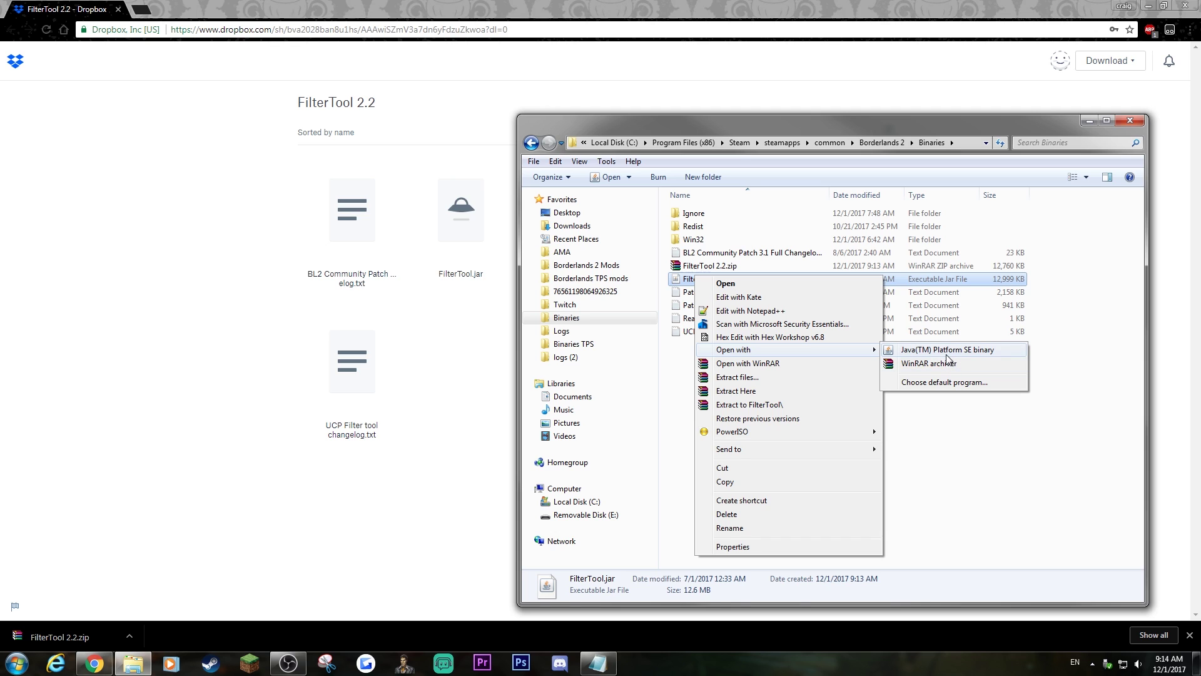
left_click(944, 408)
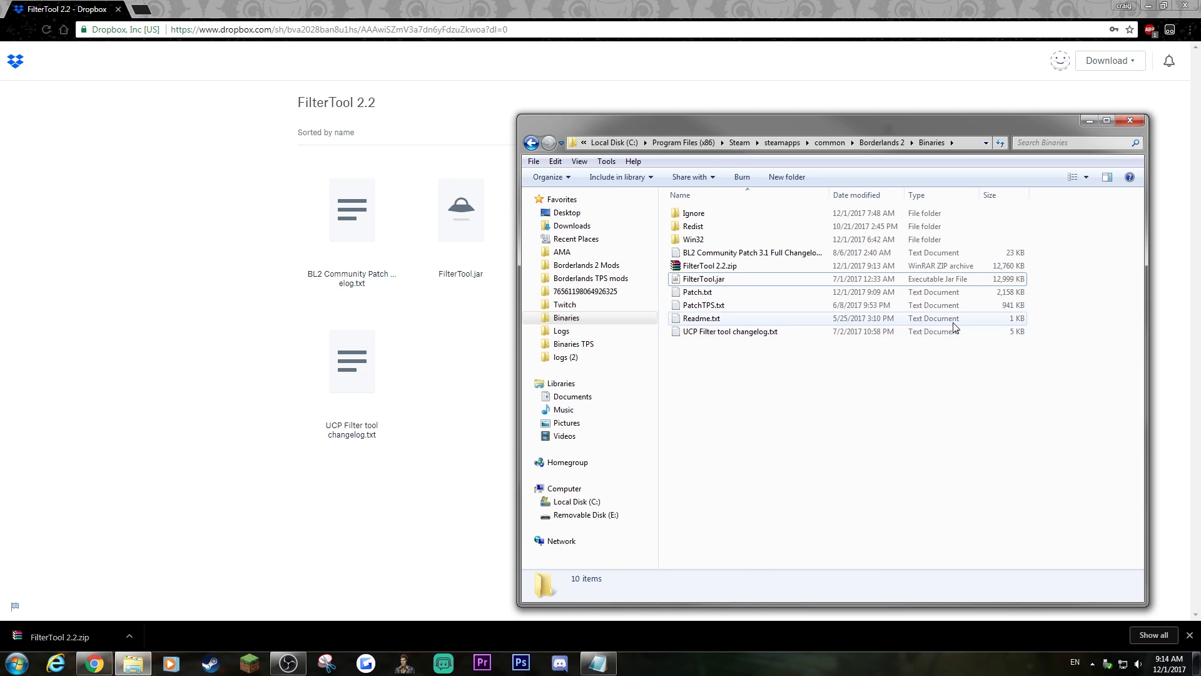
Step: Launch FilterTool.jar from the Binaries folder and dismiss its welcome message
double_click(968, 283)
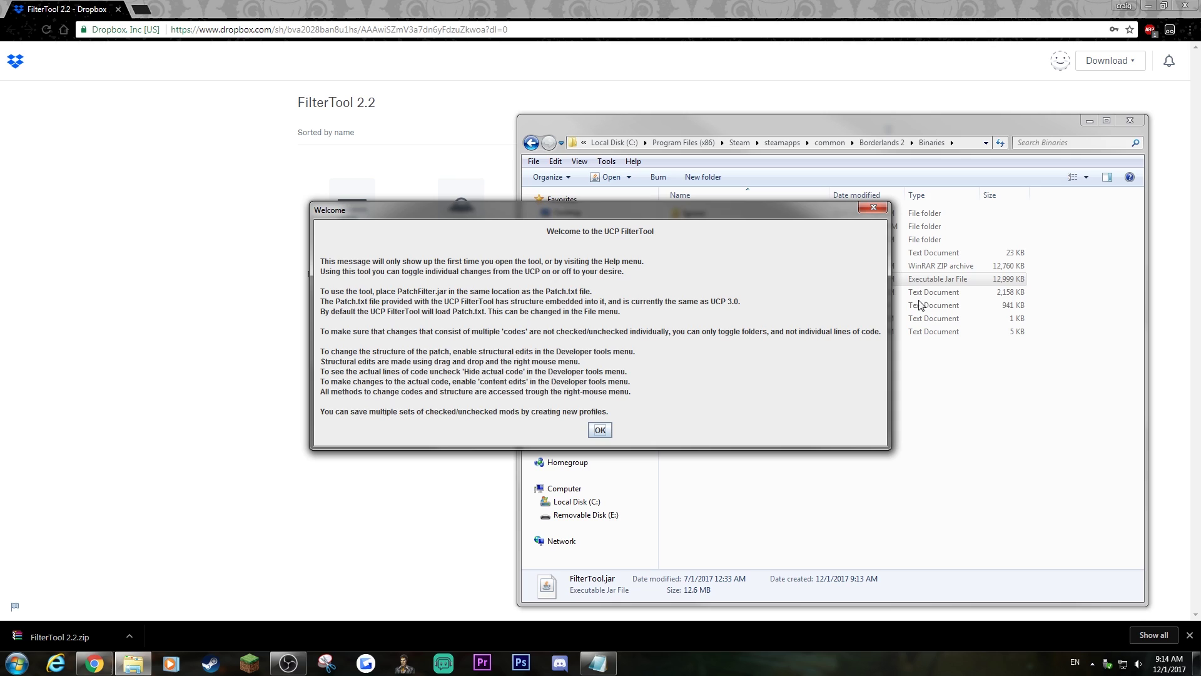
left_click_drag(613, 216, 720, 200)
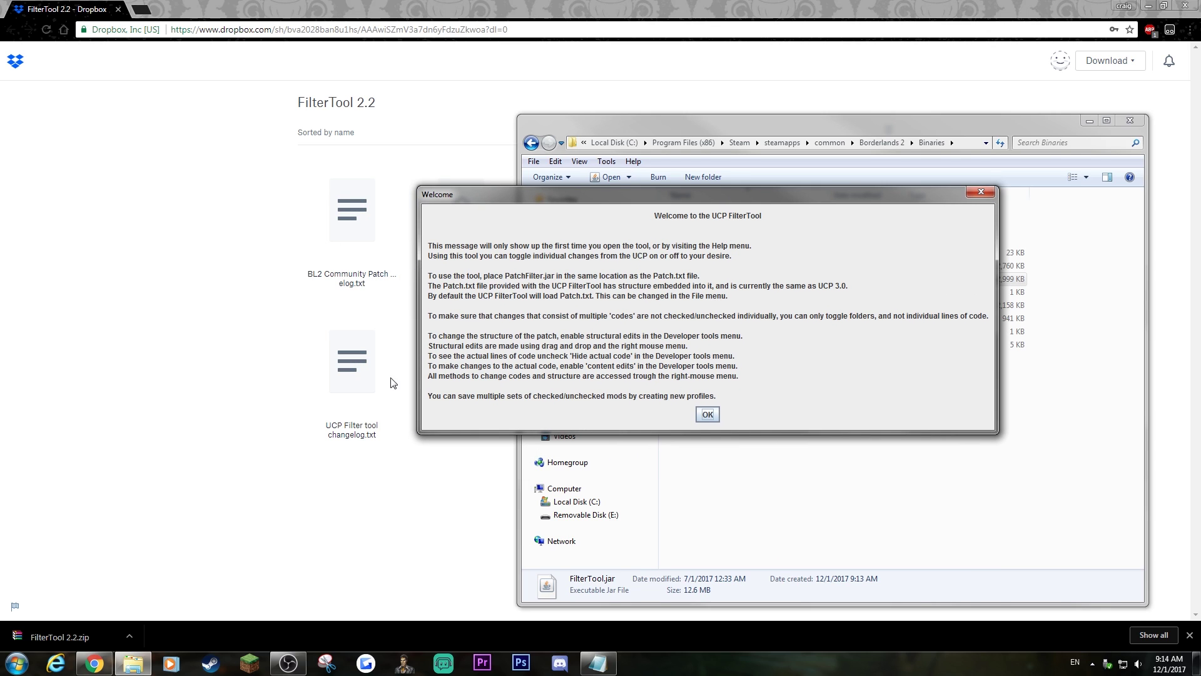
left_click(708, 414)
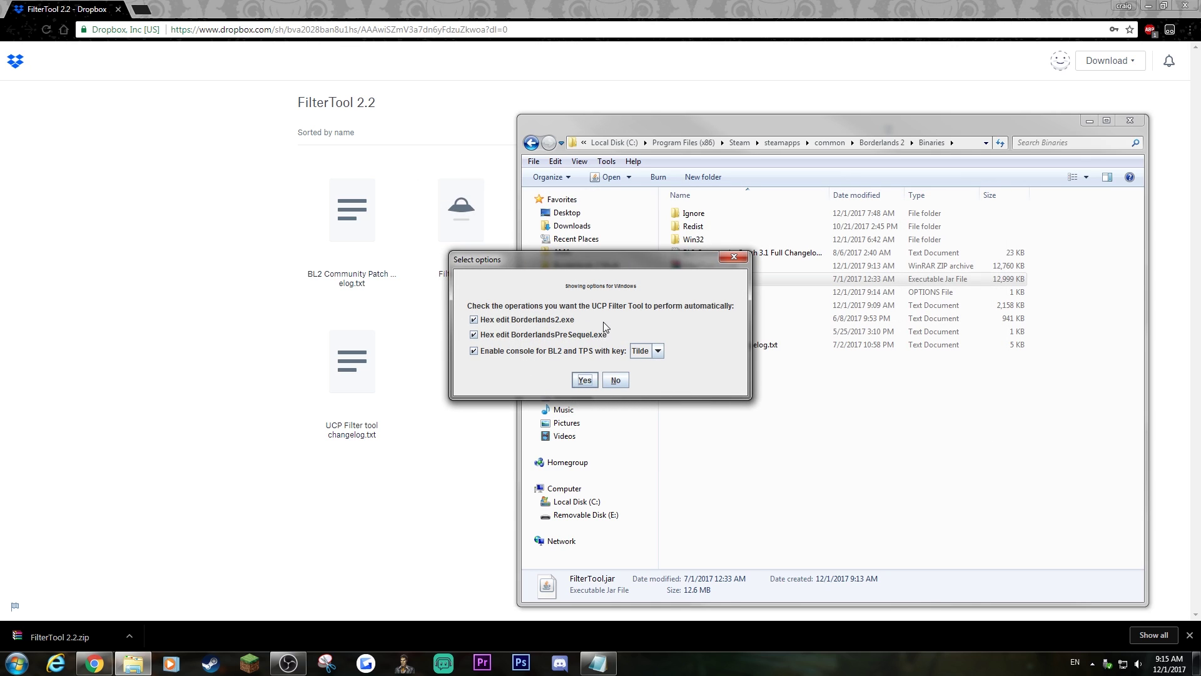
left_click(588, 338)
left_click(604, 342)
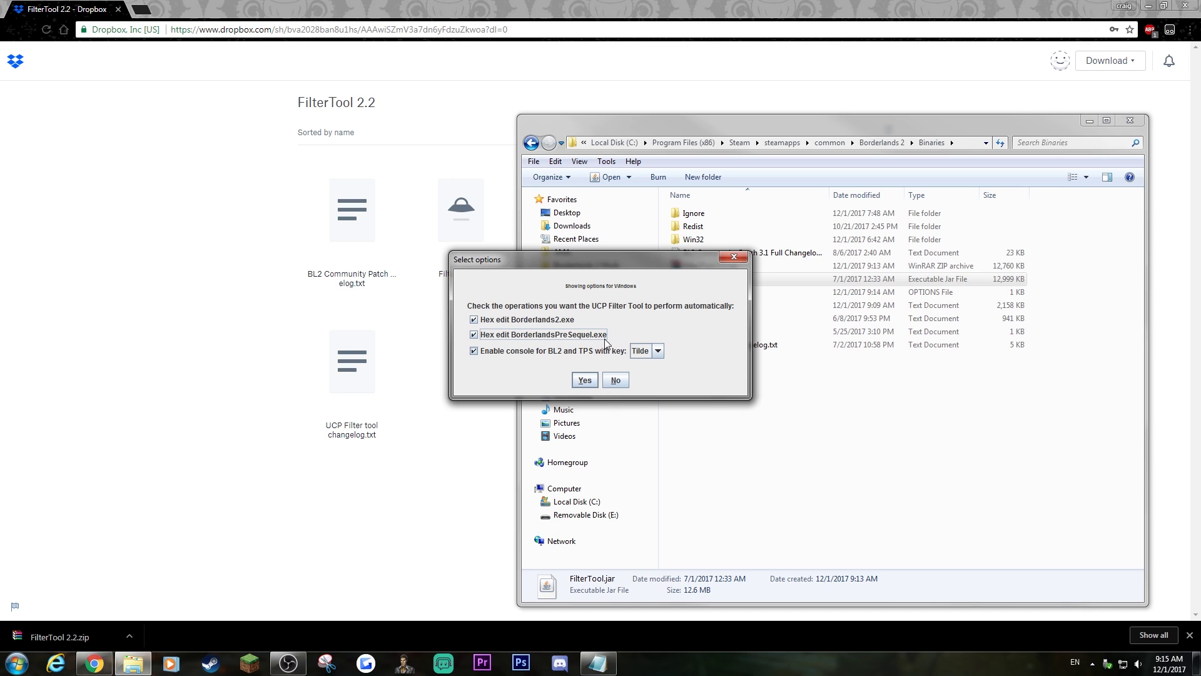
left_click(650, 351)
left_click(641, 365)
left_click(646, 351)
left_click(644, 377)
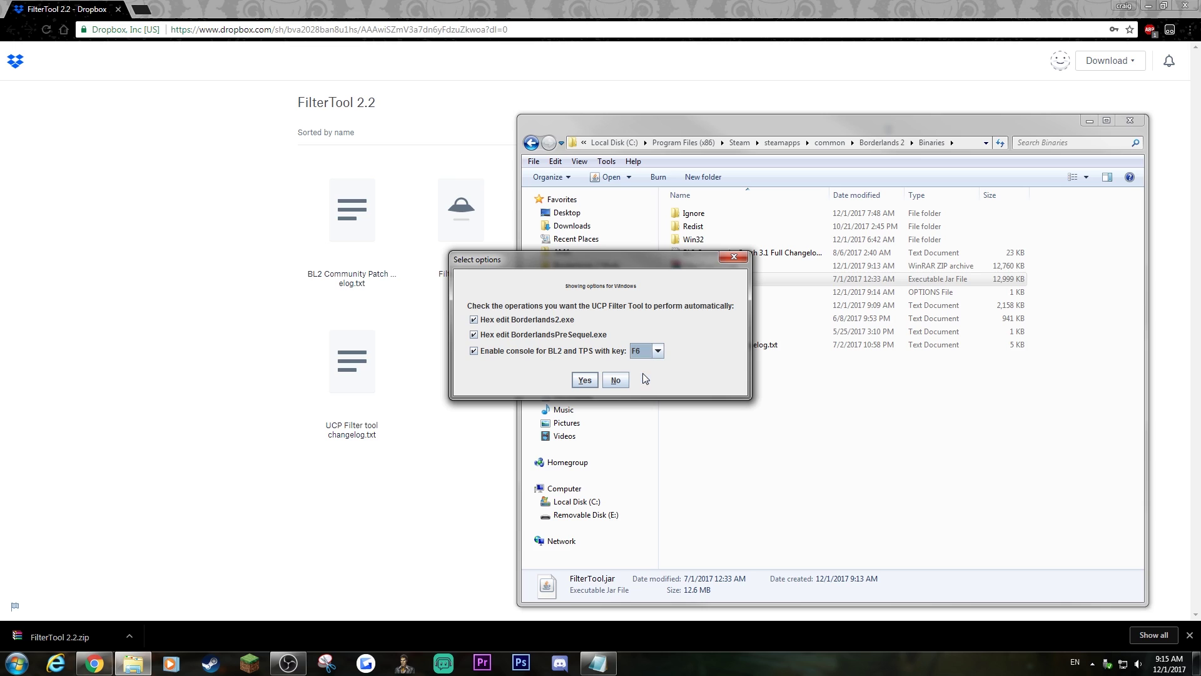
left_click(647, 351)
left_click(641, 365)
left_click(647, 351)
left_click(646, 366)
Step: Decline the automatic hex edit and console operations, and review the contents of the patch's Optional Replacements category
left_click(615, 380)
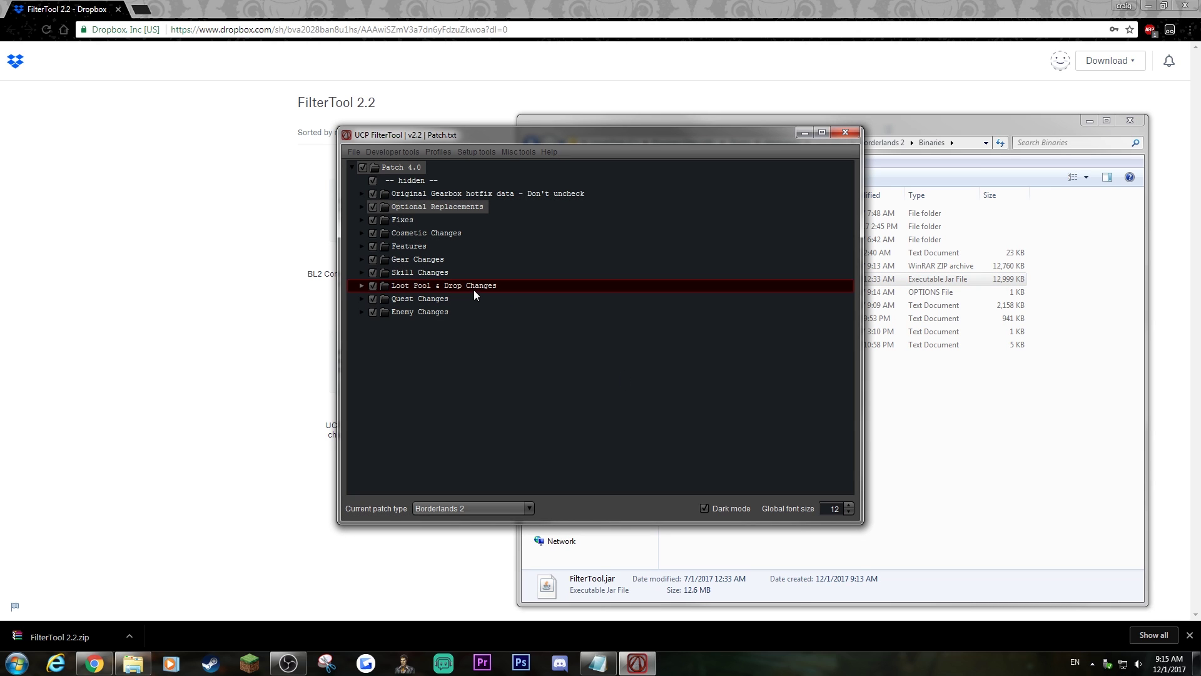
left_click(359, 206)
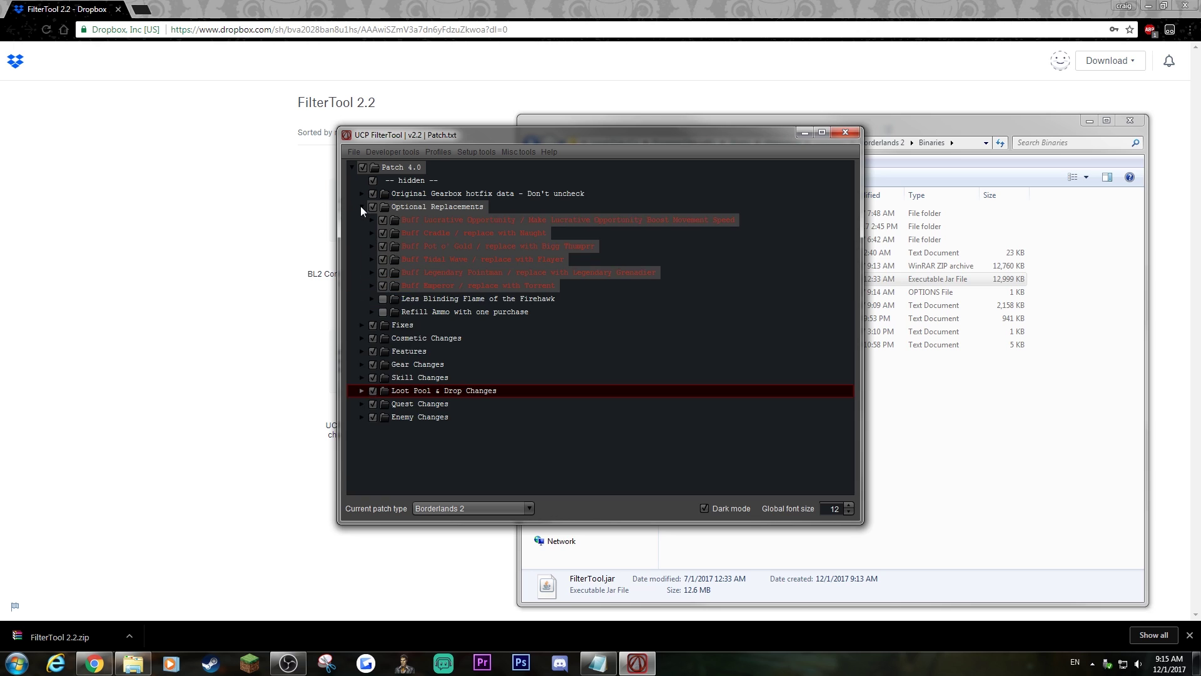
left_click(360, 206)
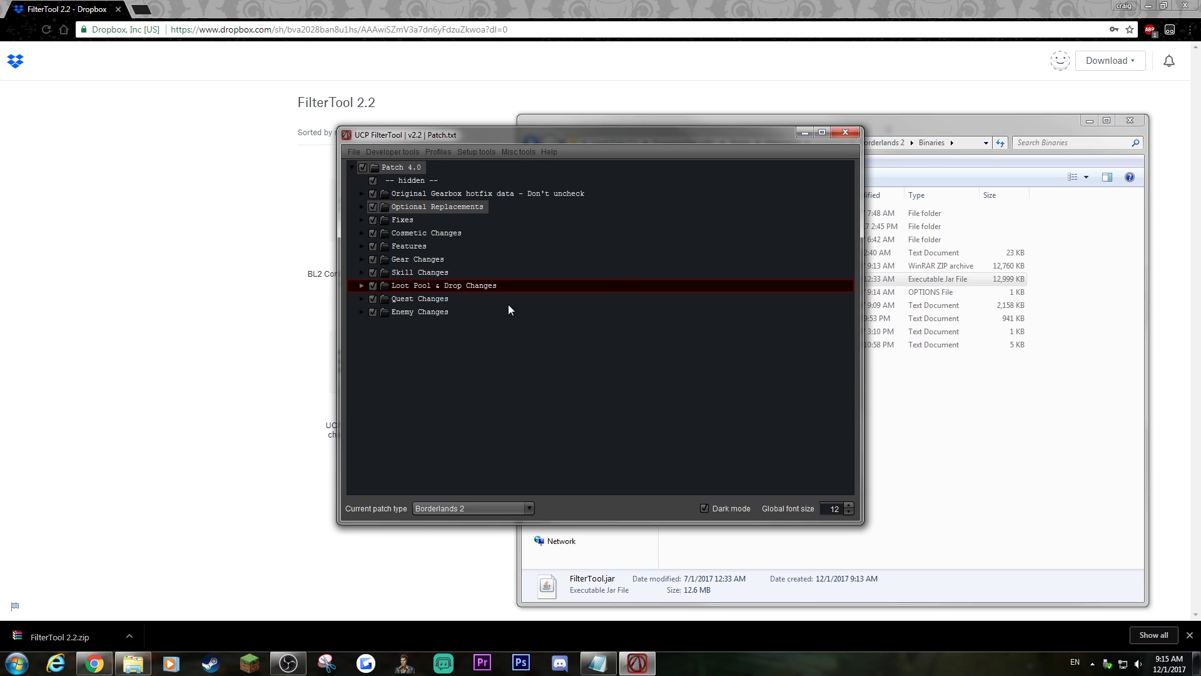
Step: Open the Win32 folder inside the Borderlands 2 Binaries folder and select Borderlands2.exe
left_click_drag(599, 143, 361, 119)
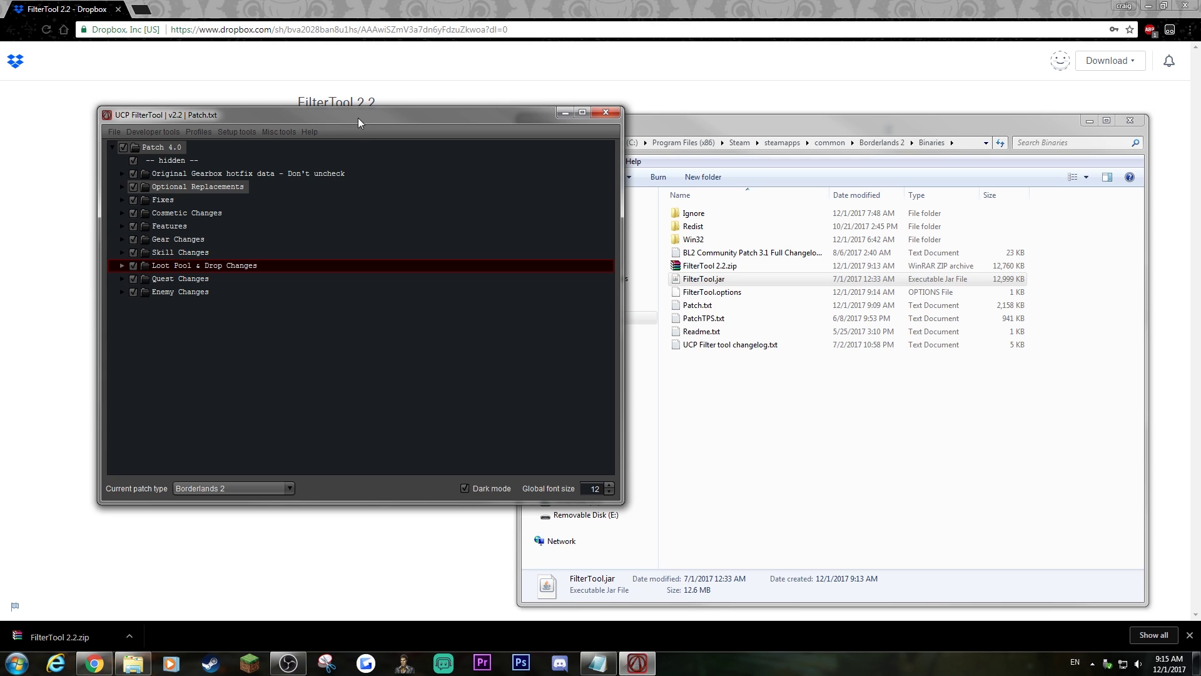
left_click(965, 146)
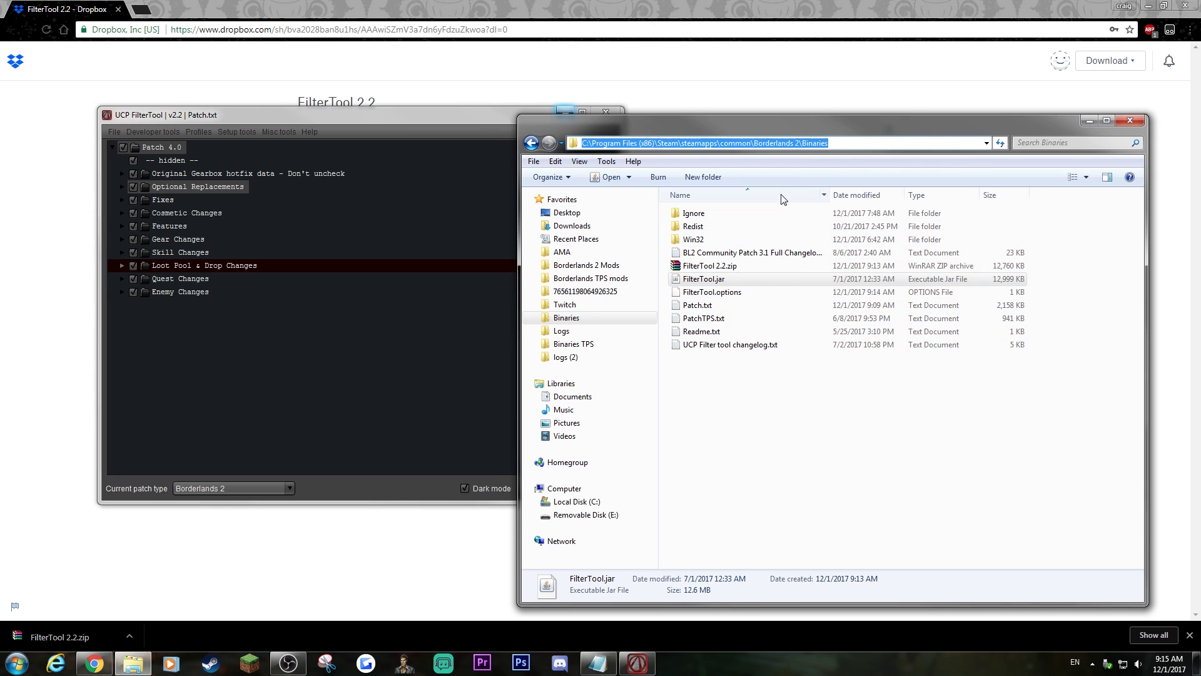
left_click(860, 146)
key("ctrl+a")
key("Down")
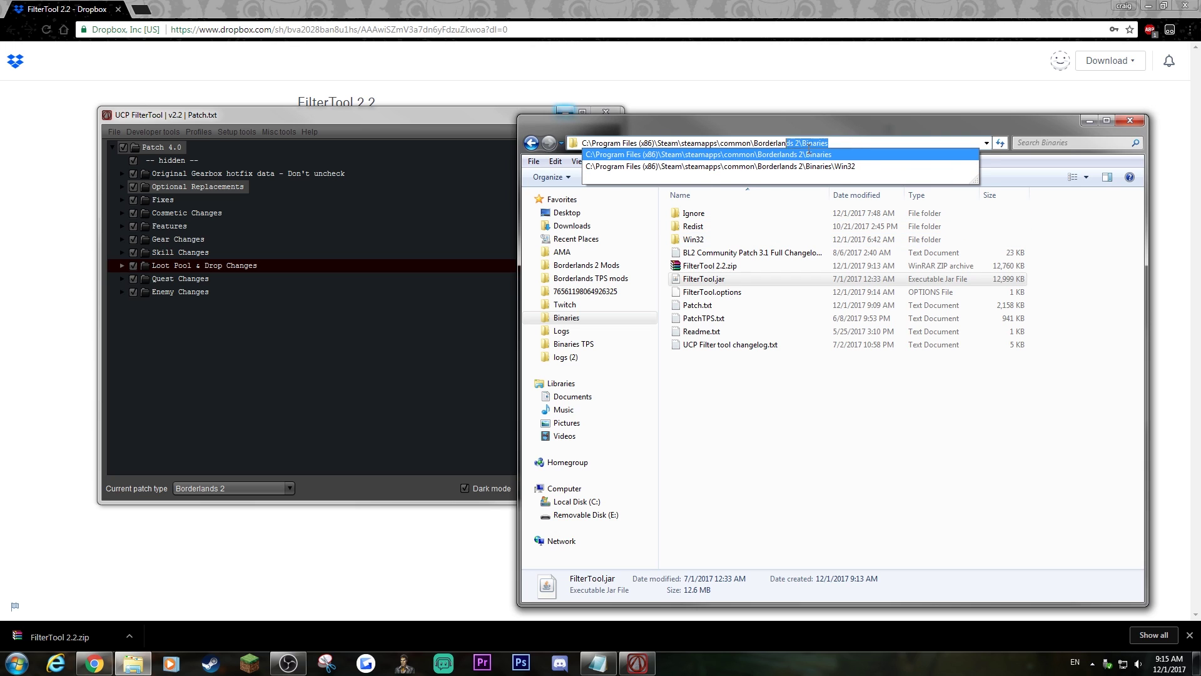
key("Escape")
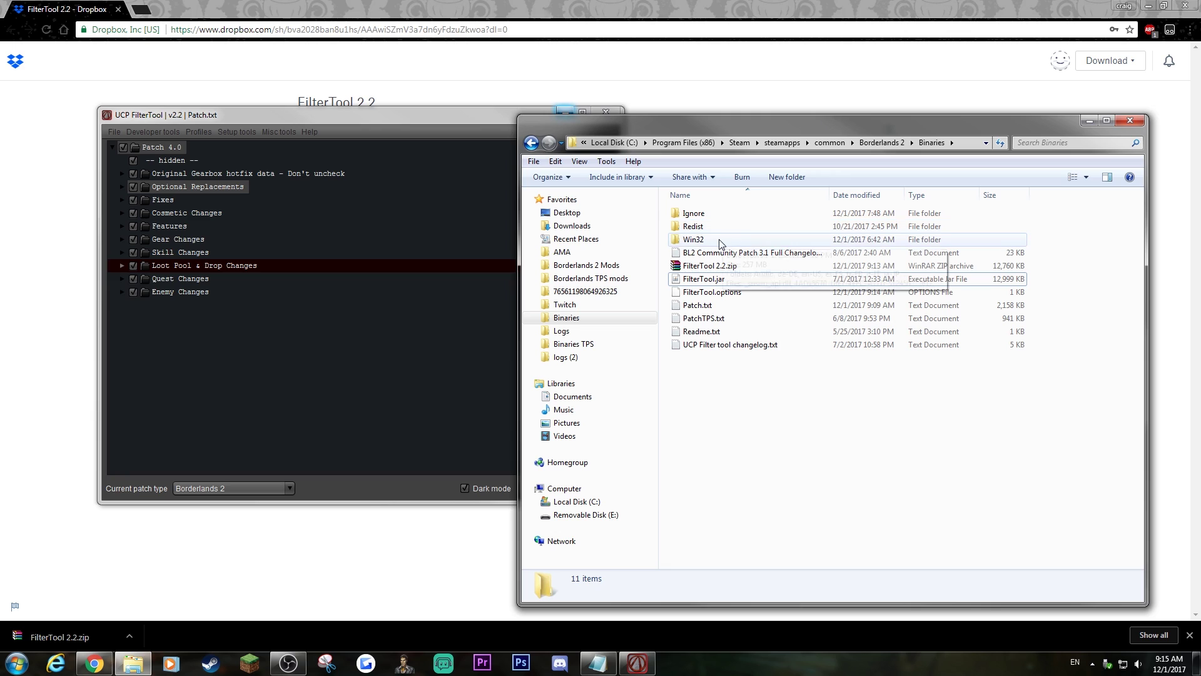
double_click(719, 239)
left_click(728, 229)
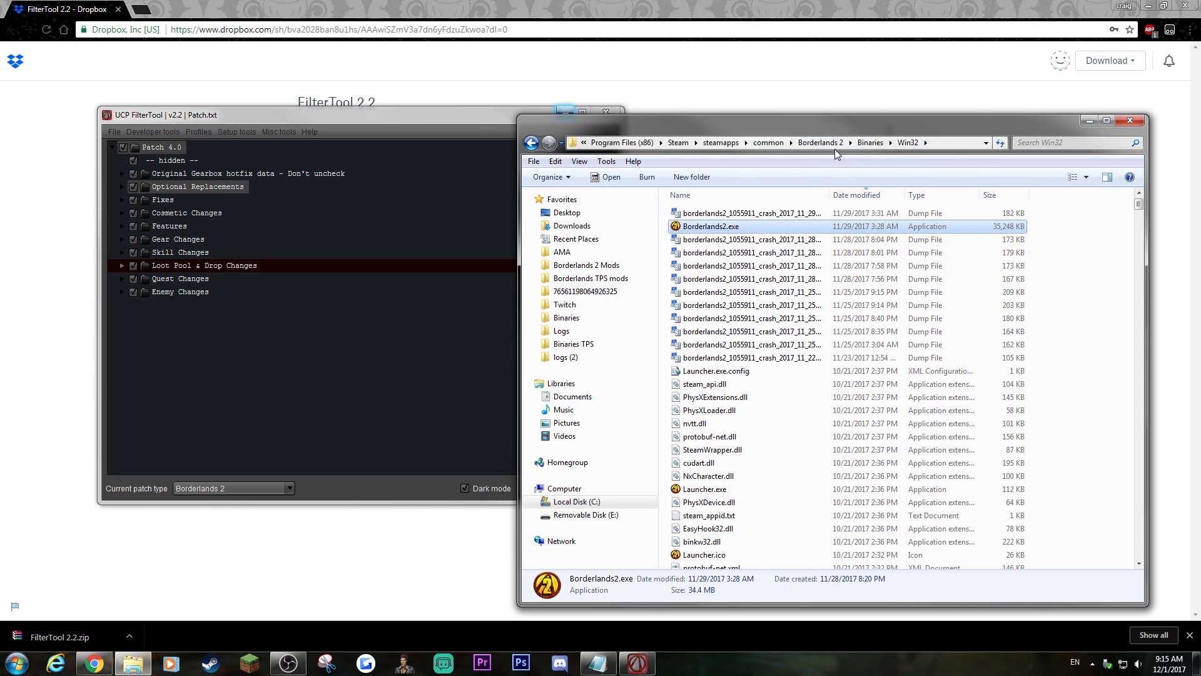
Step: Return to the Binaries folder and clear the browser from behind the repositioned FilterTool window
left_click(864, 143)
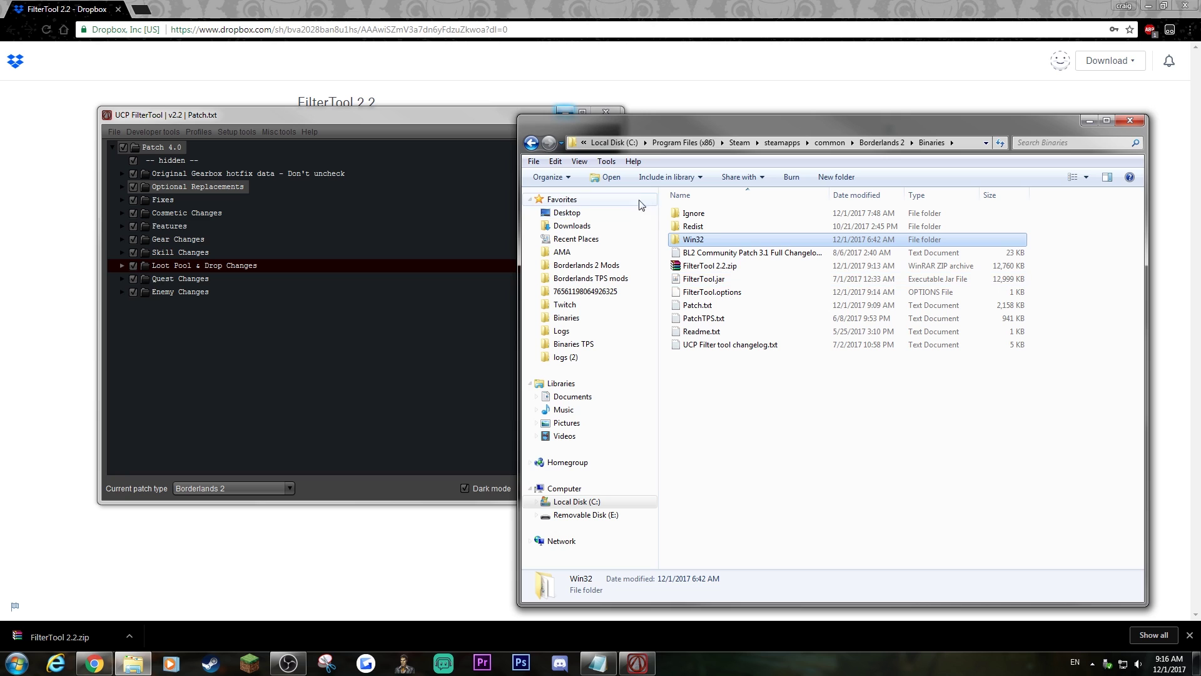
left_click_drag(399, 117, 699, 117)
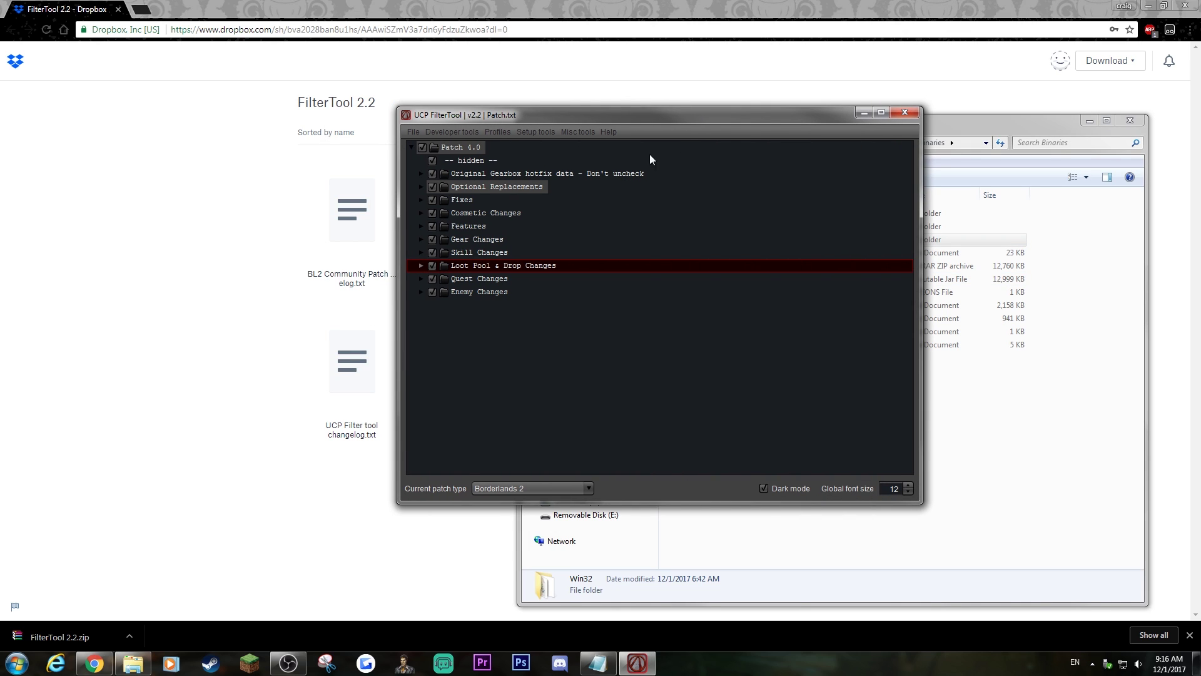
left_click(1148, 5)
Step: Under Optional Replacements, enable Change Lucrative Opportunity to buff Movement Speed and try to enable Buff The Lucrative Opportunity alongside it
left_click(423, 187)
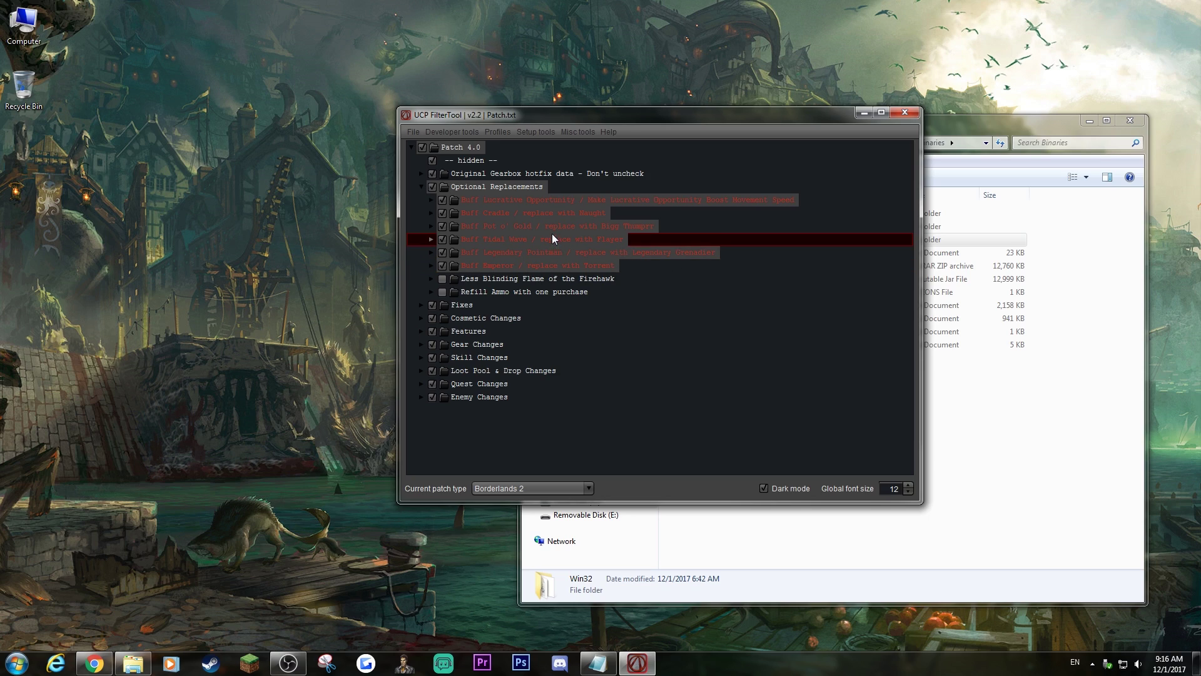
left_click(431, 200)
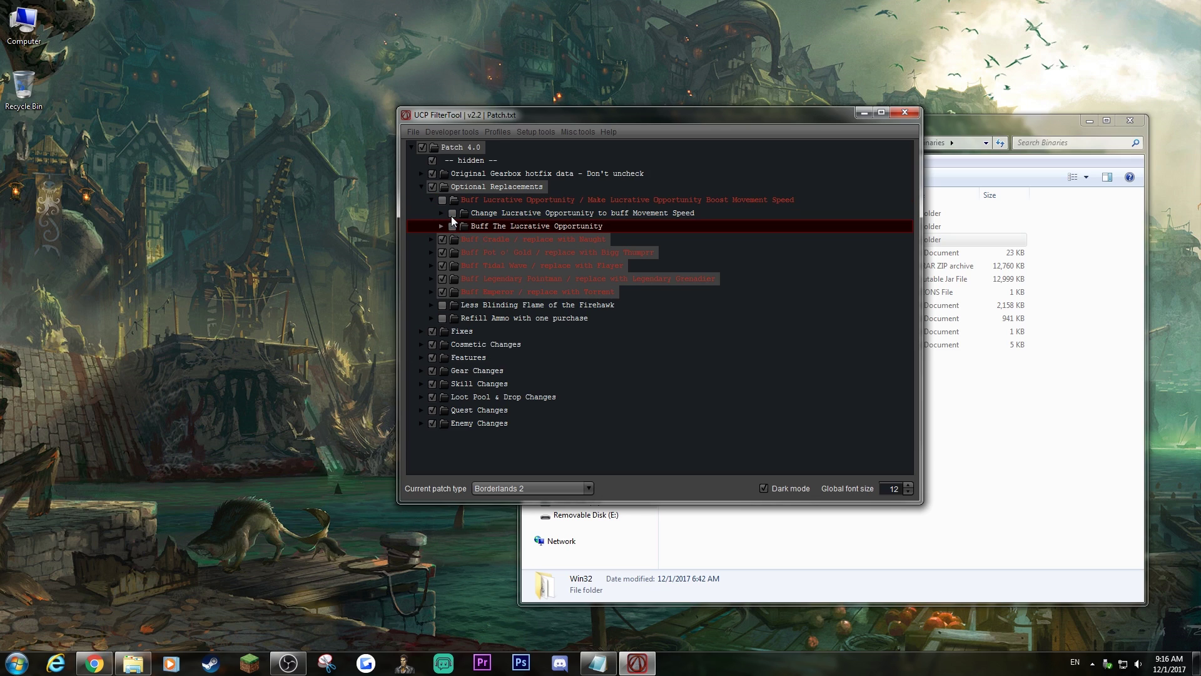
left_click(452, 215)
left_click(452, 227)
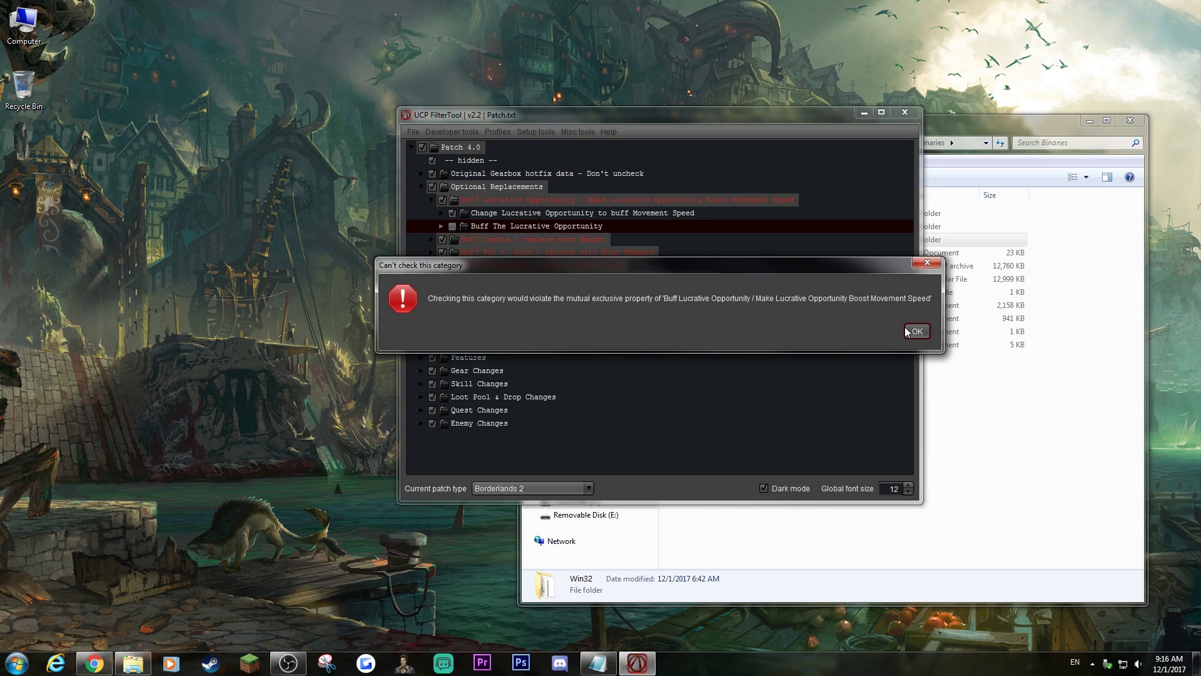
key("Return")
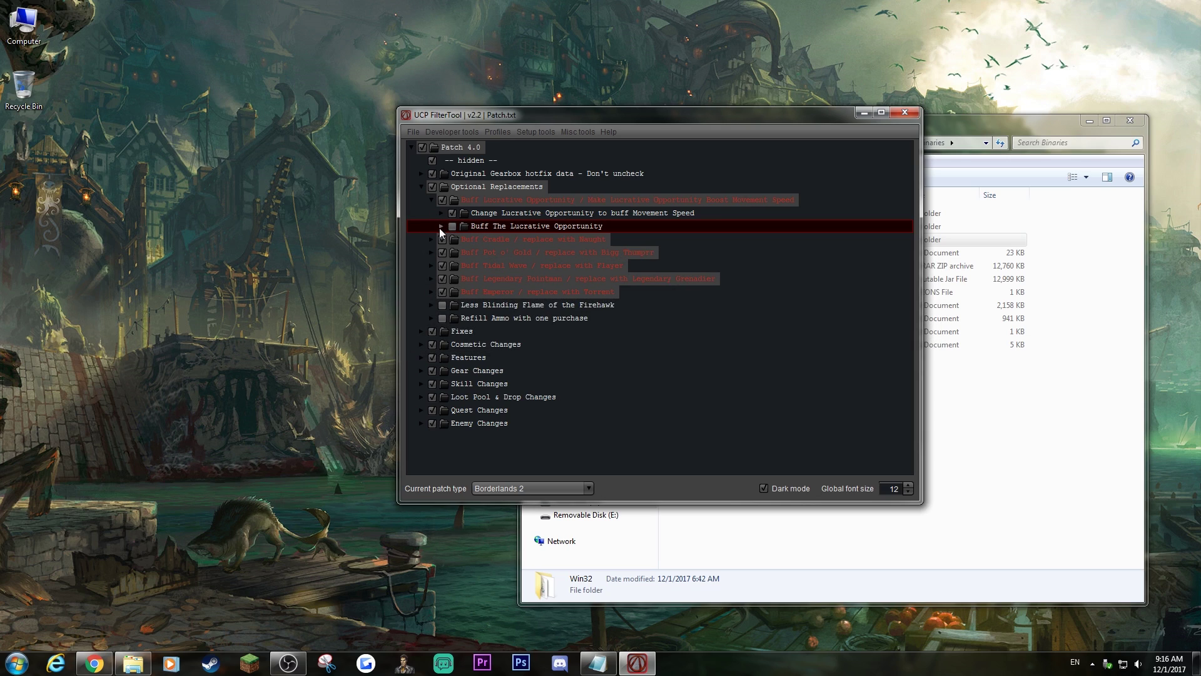
left_click(439, 213)
left_click(439, 212)
left_click(432, 200)
Step: Replace Buff Cradle with Naught in the Cradle replacement category and collapse that category
left_click(432, 213)
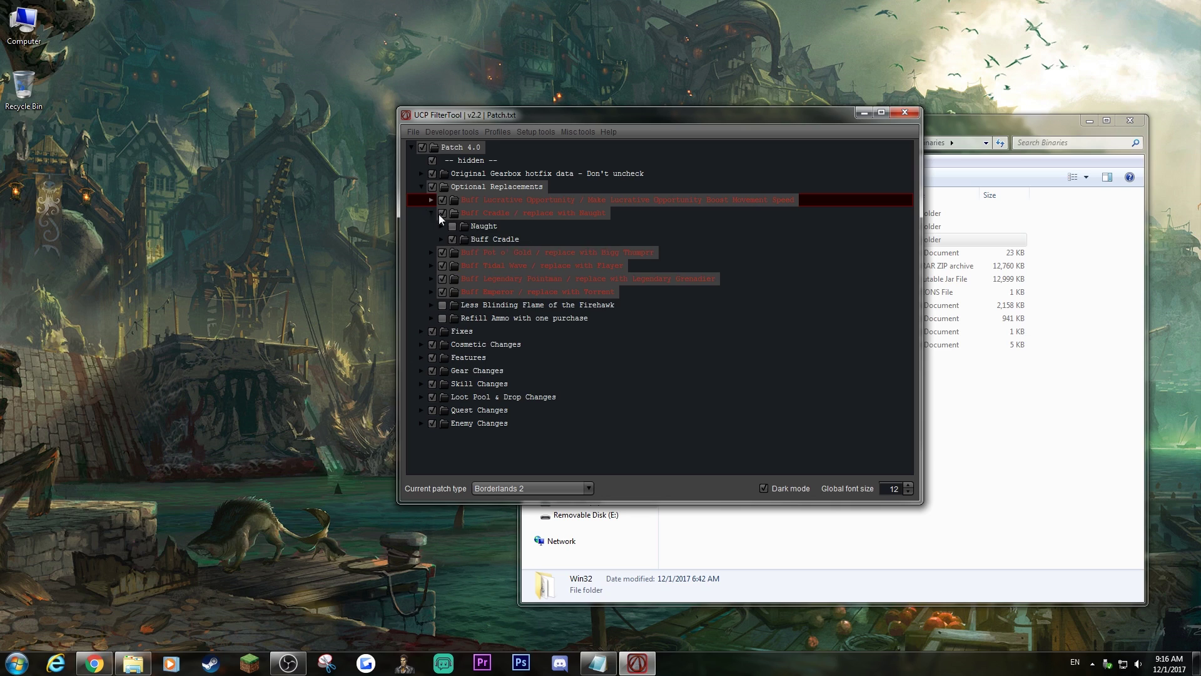
left_click(451, 239)
left_click(451, 226)
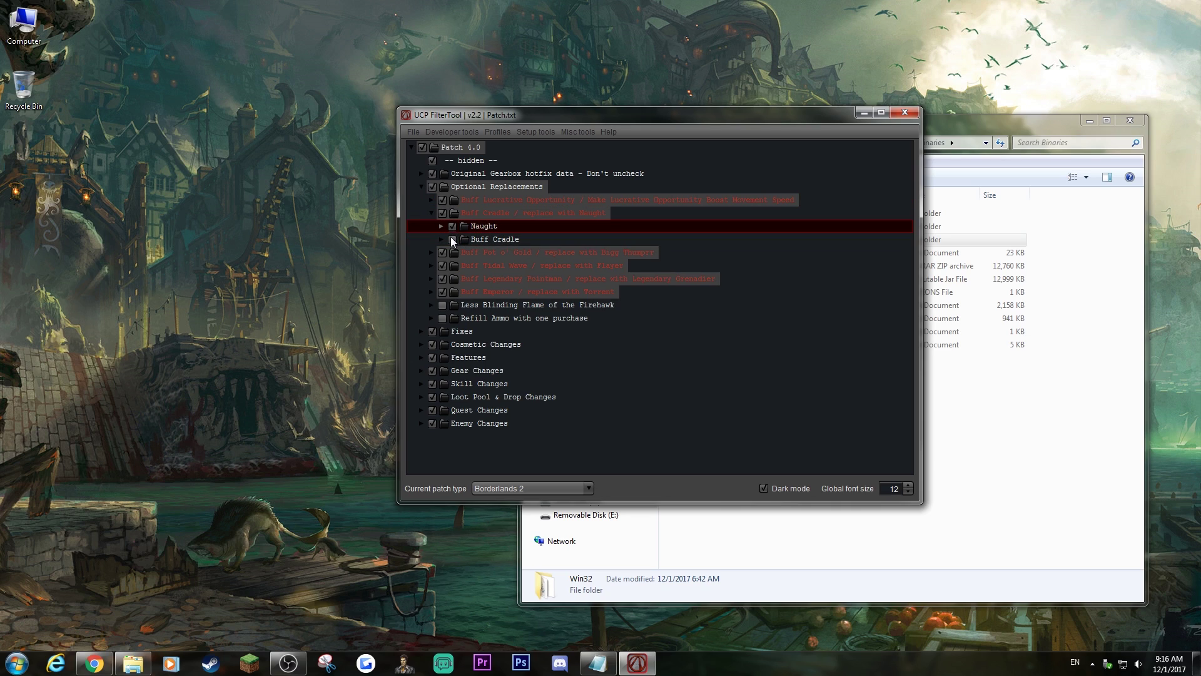
left_click(452, 237)
left_click(432, 213)
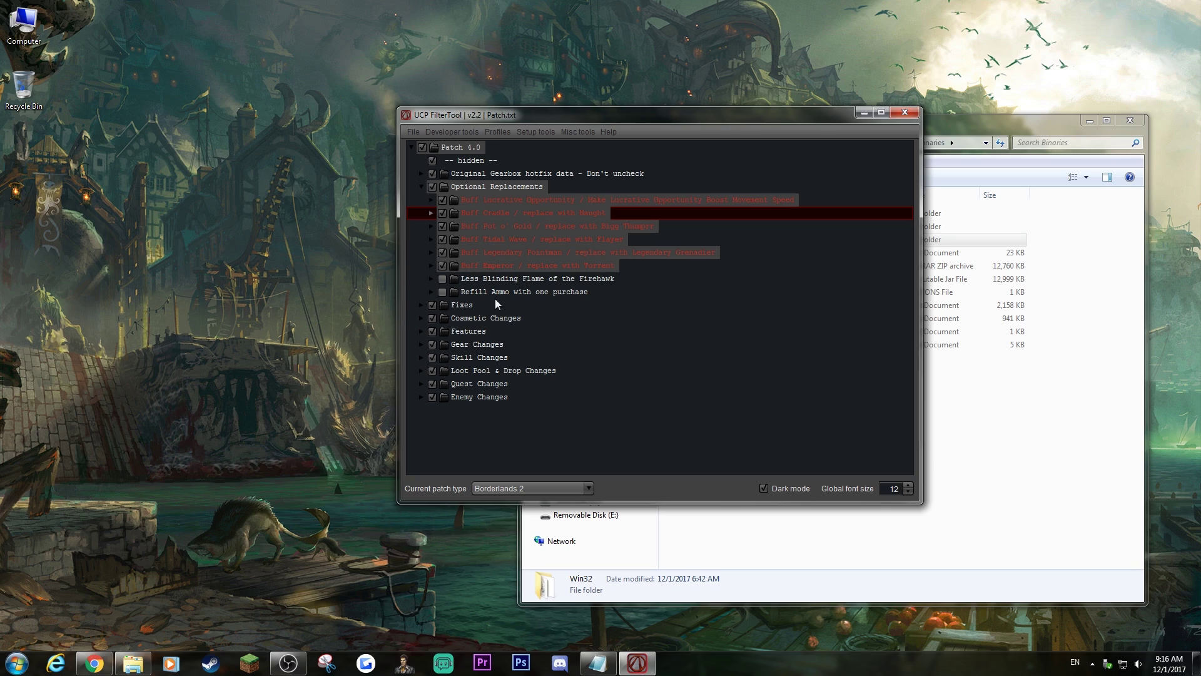
left_click(413, 131)
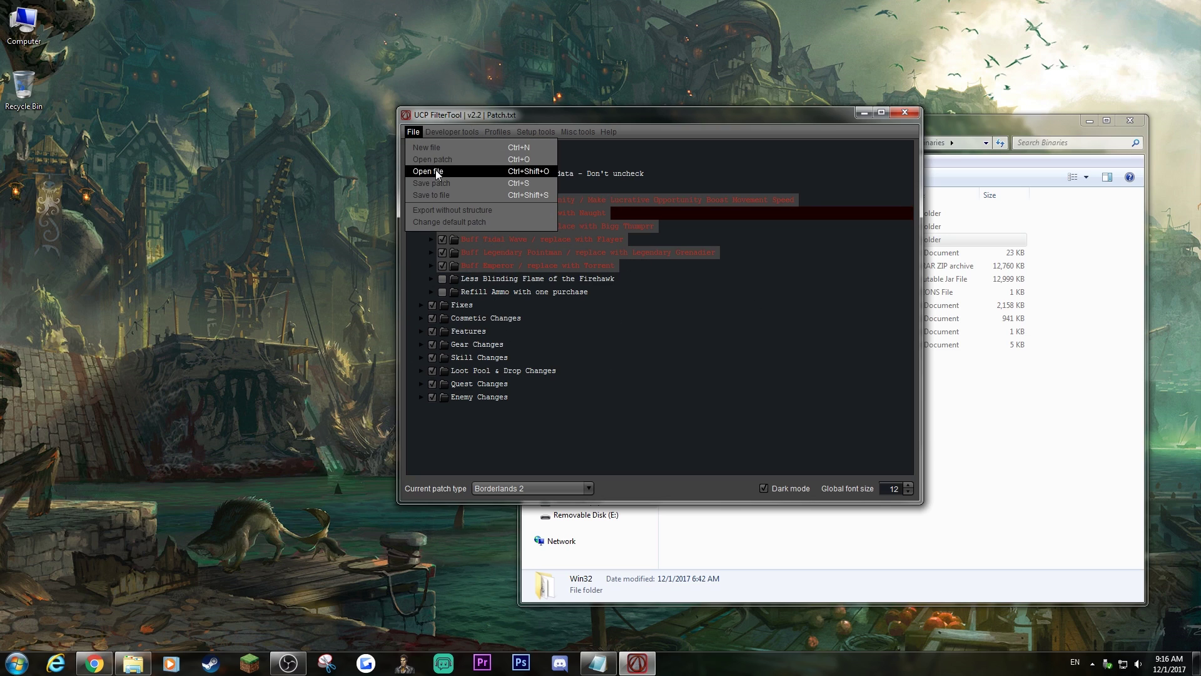
left_click(432, 186)
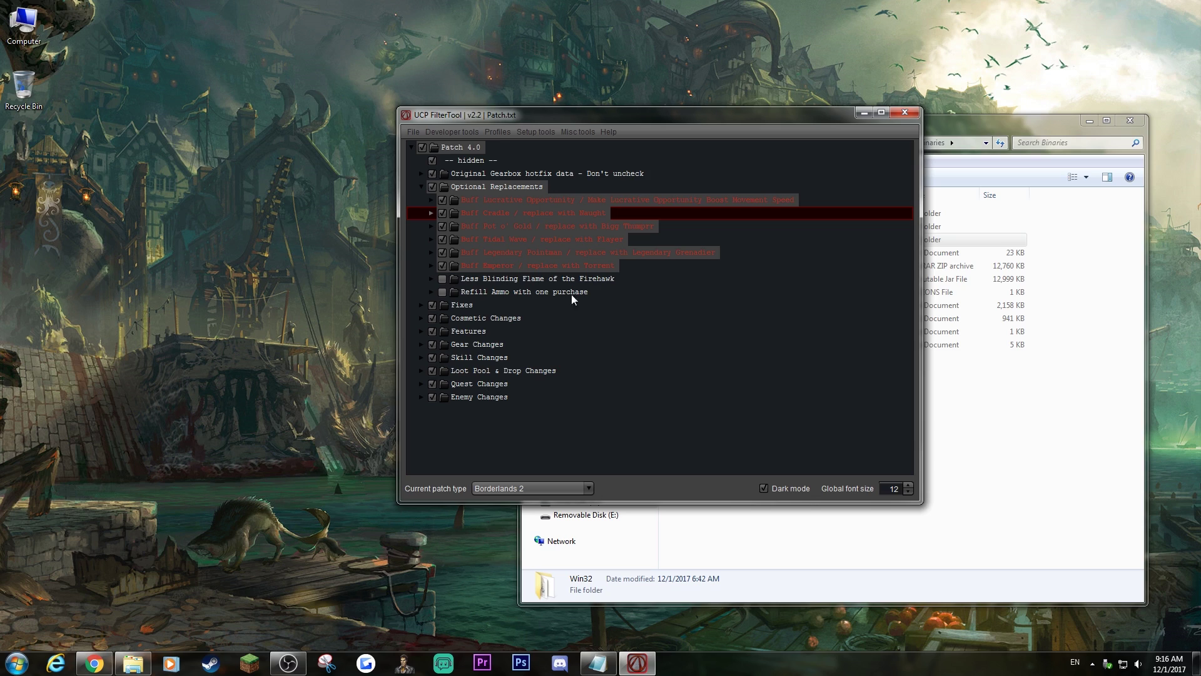
Step: Enable structural edits and content edits for the patch, accept the confirmation, and turn off Hide actual code
left_click(441, 132)
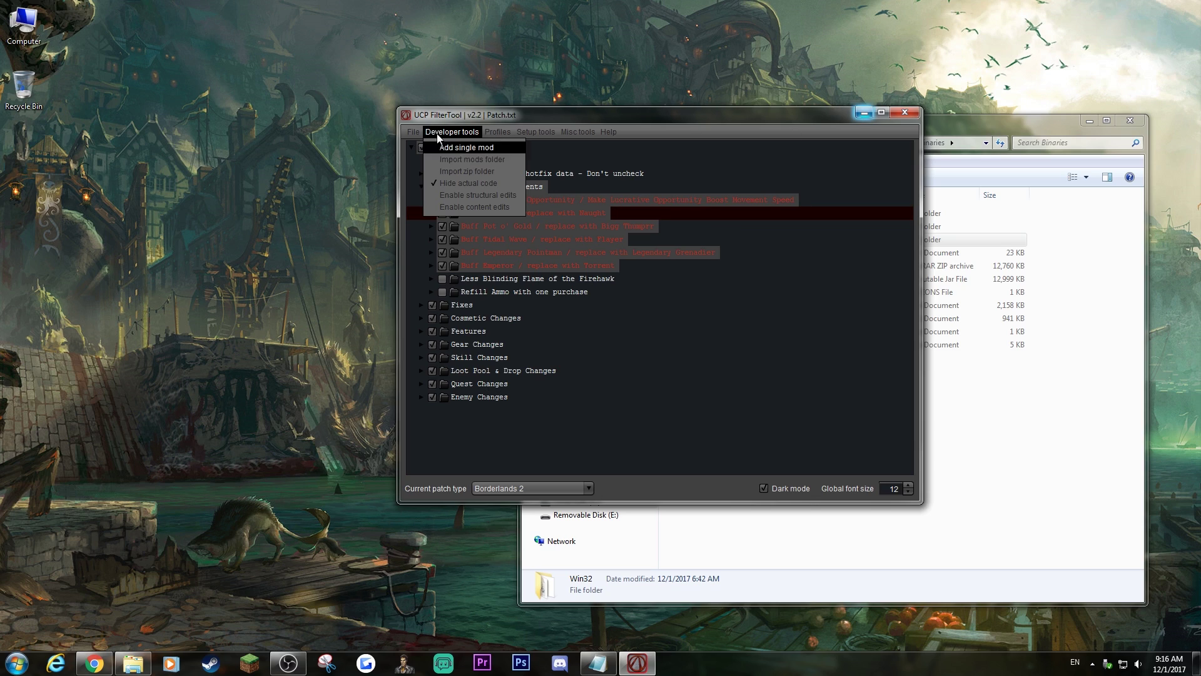
left_click(465, 196)
left_click(451, 132)
left_click(466, 196)
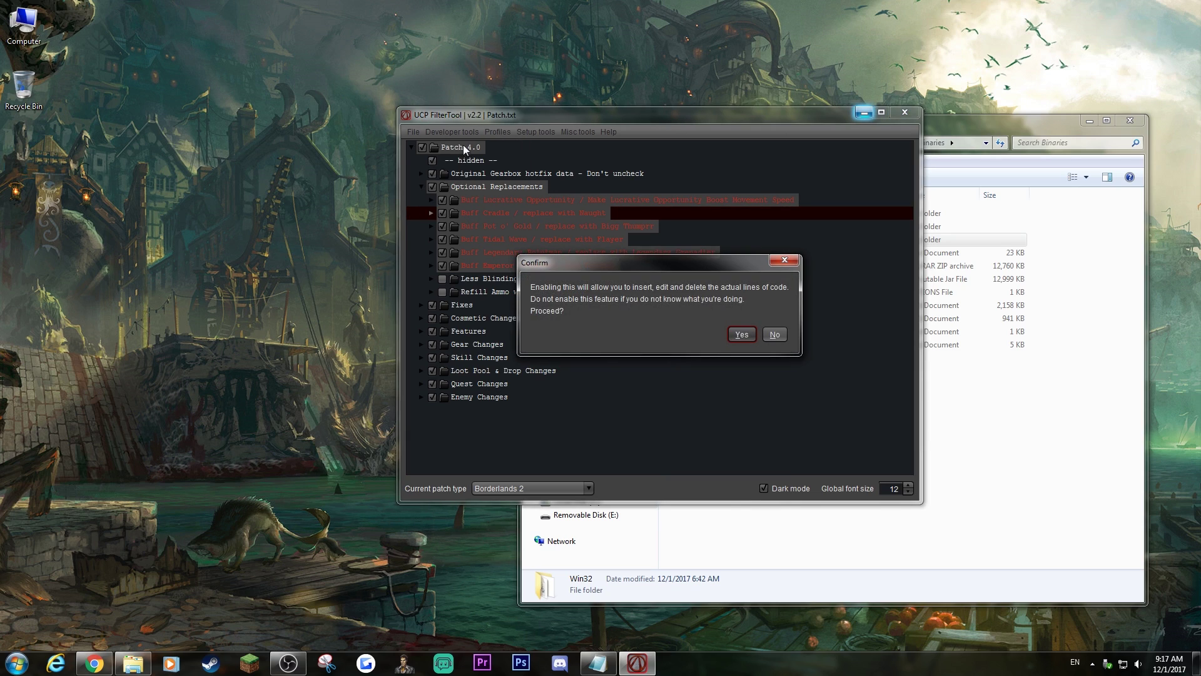
left_click(741, 334)
left_click(452, 132)
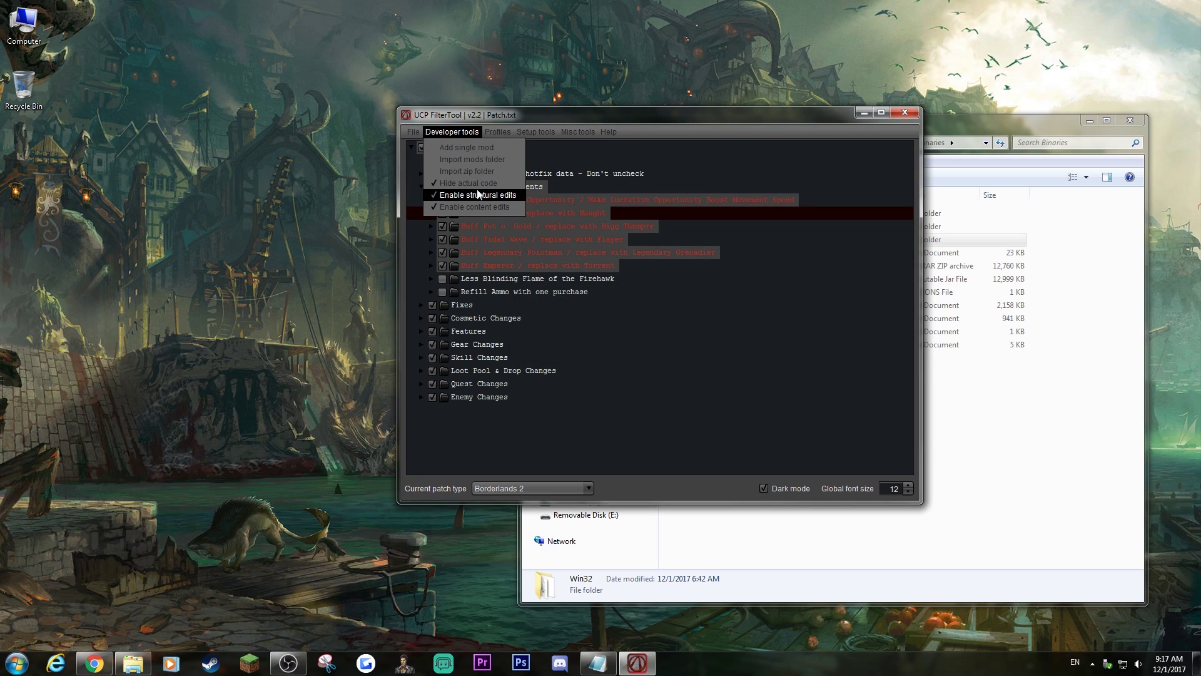
left_click(778, 144)
Step: Maximize the FilterTool and review the General Loot Changes and Specific Loot Changes under Loot Pool & Drop Changes
left_click(880, 112)
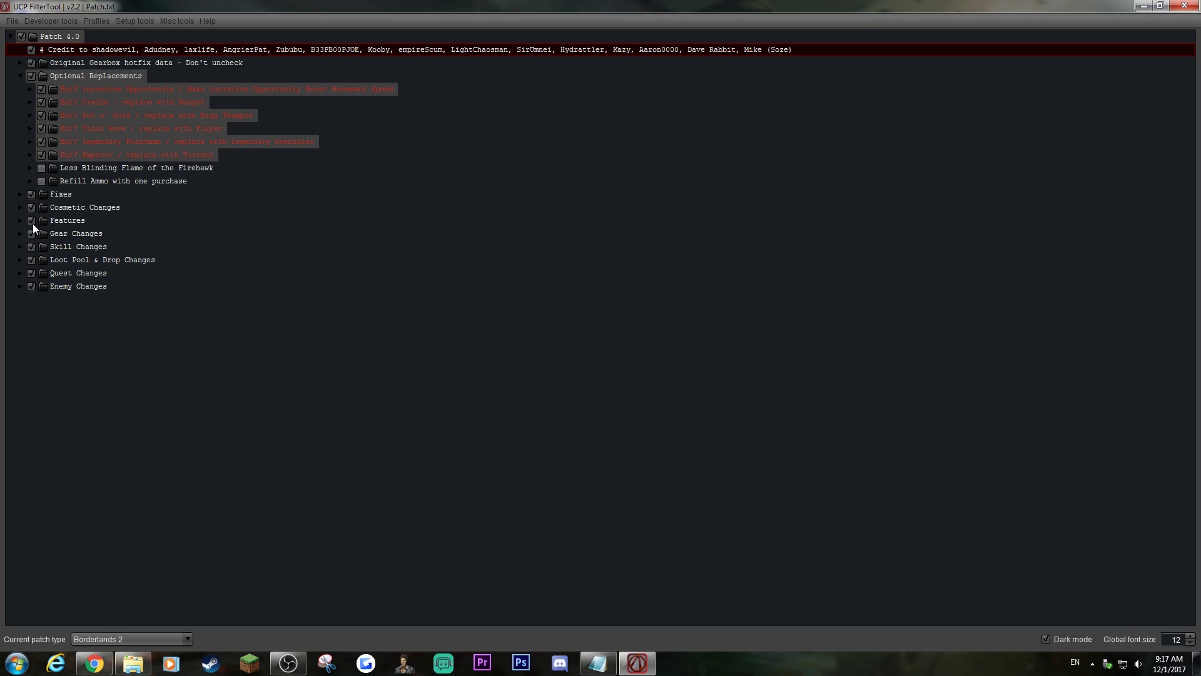
left_click(21, 259)
left_click(31, 286)
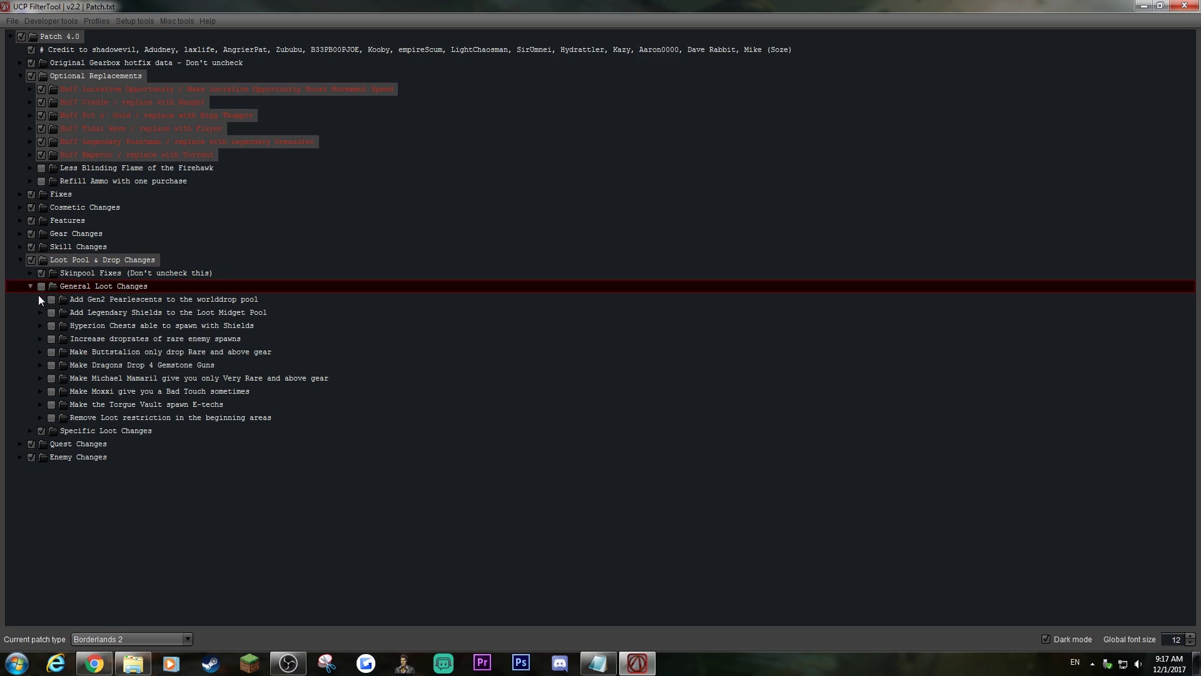
left_click(31, 286)
left_click(30, 299)
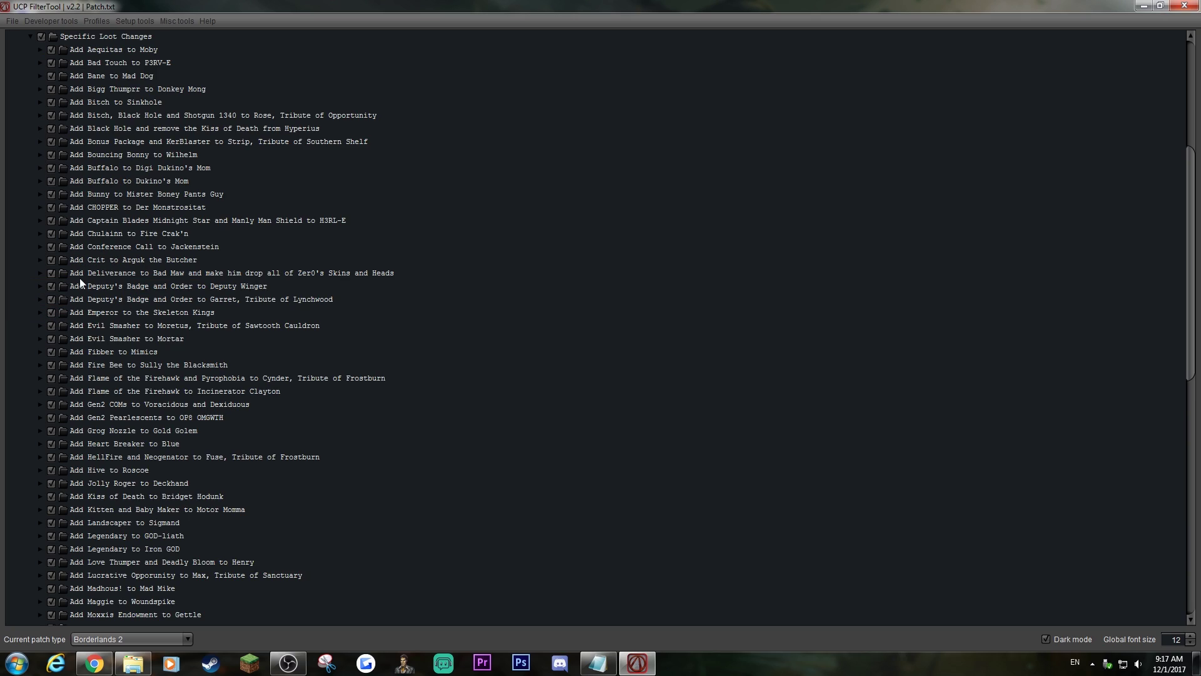
scroll(115, 272, "down", 15)
scroll(121, 273, "up", 17)
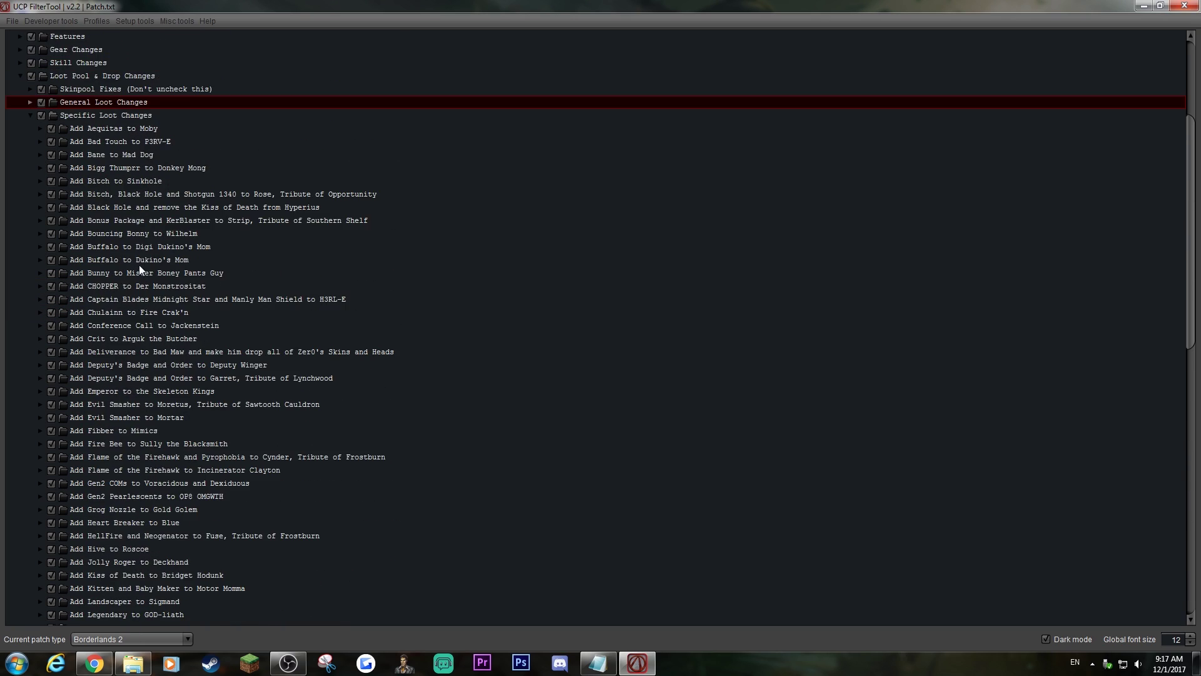
scroll(141, 267, "up", 2)
scroll(160, 266, "down", 10)
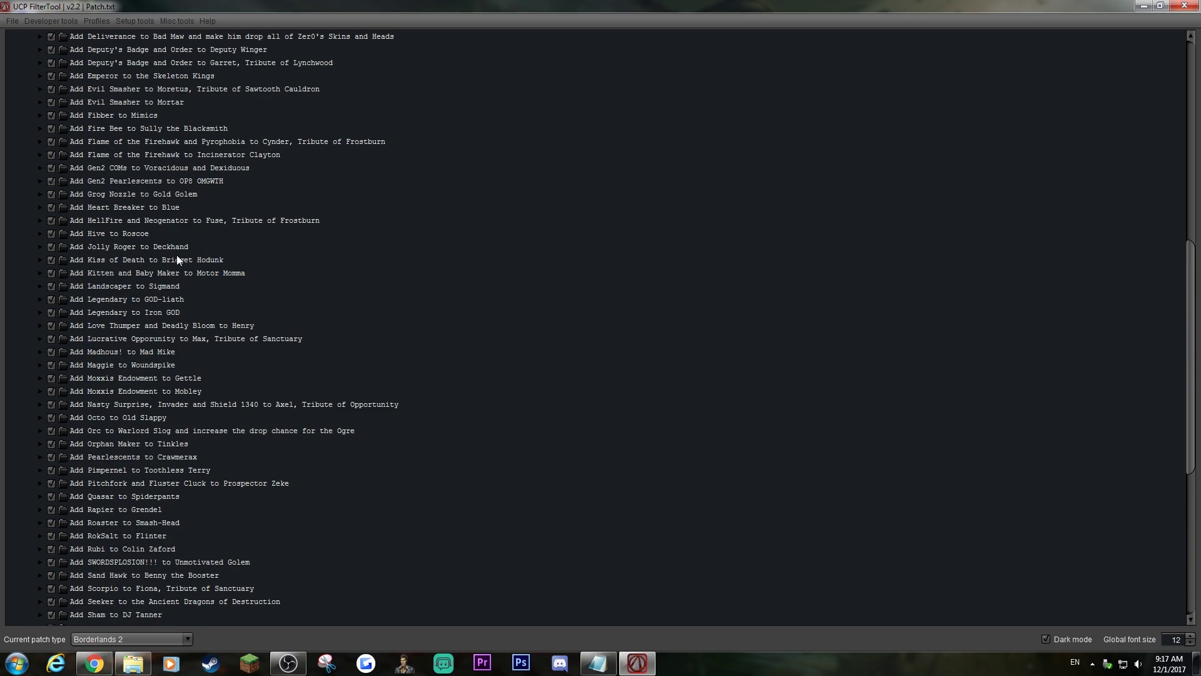
scroll(176, 256, "up", 13)
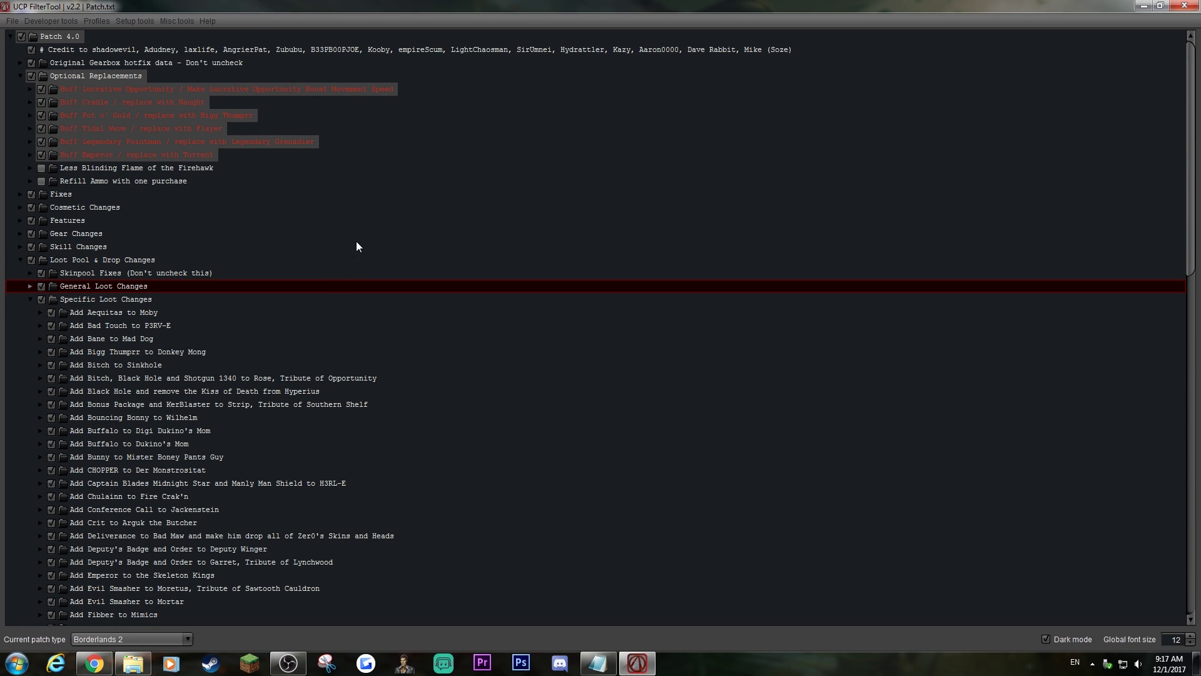
Step: Restore the FilterTool window to its smaller size and launch Borderlands 2 through Steam, continuing to the game's main menu
left_click(1157, 5)
right_click(222, 665)
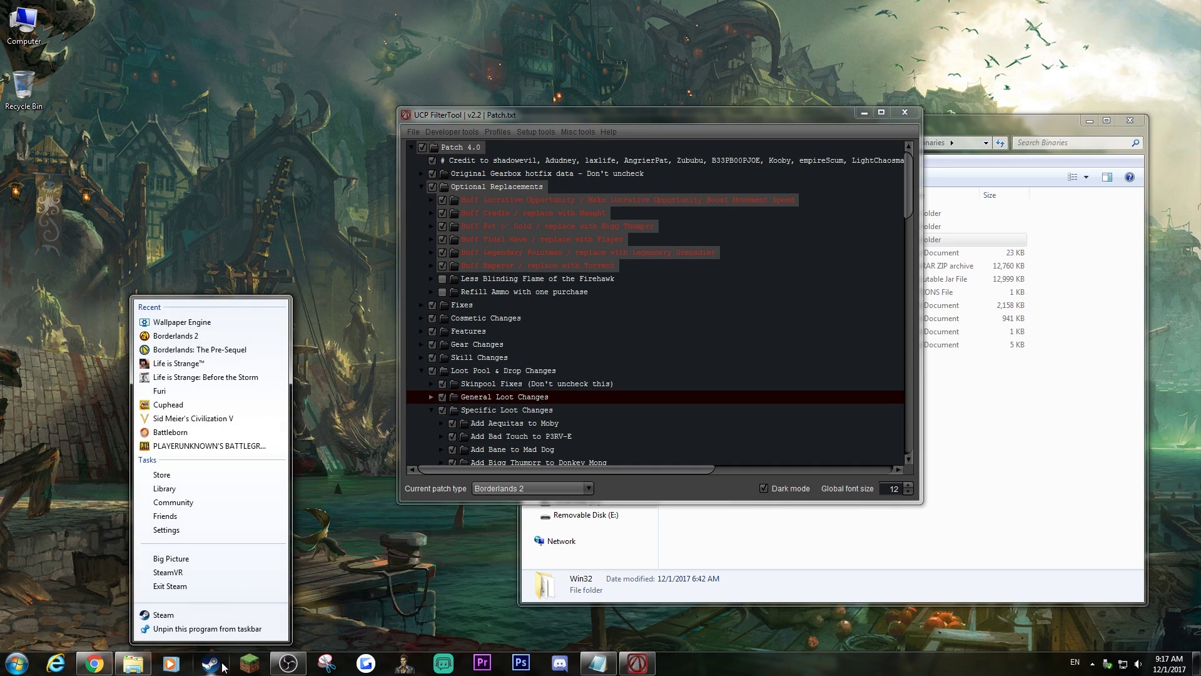
left_click(206, 336)
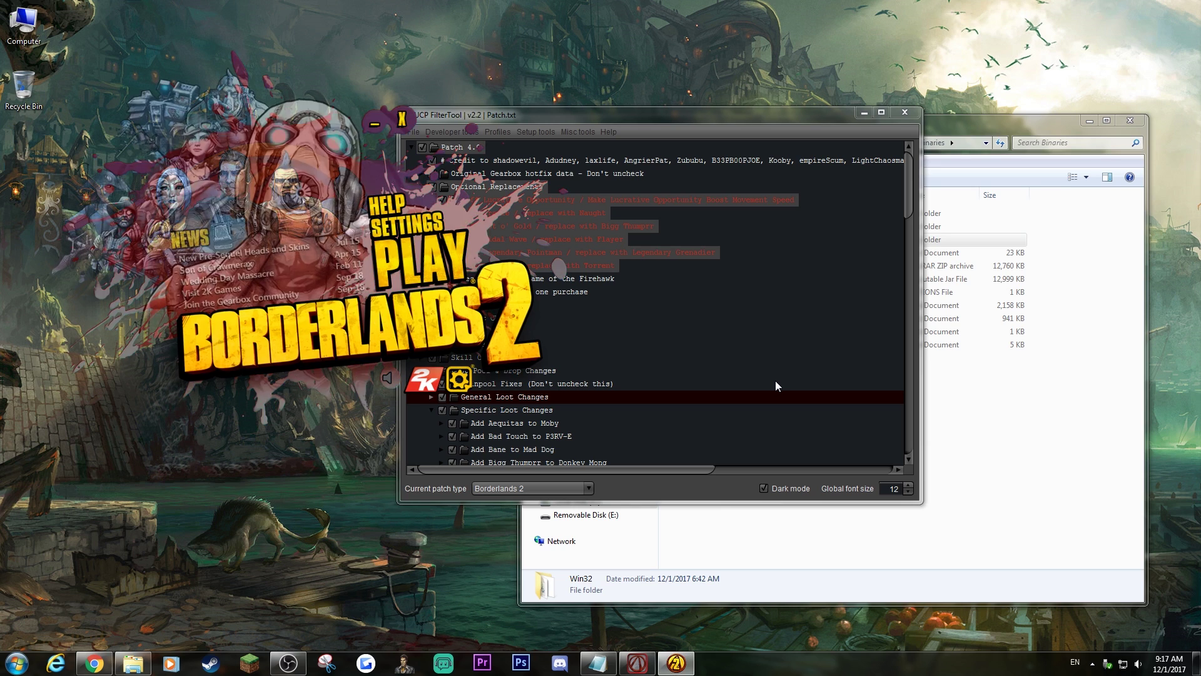
left_click(449, 272)
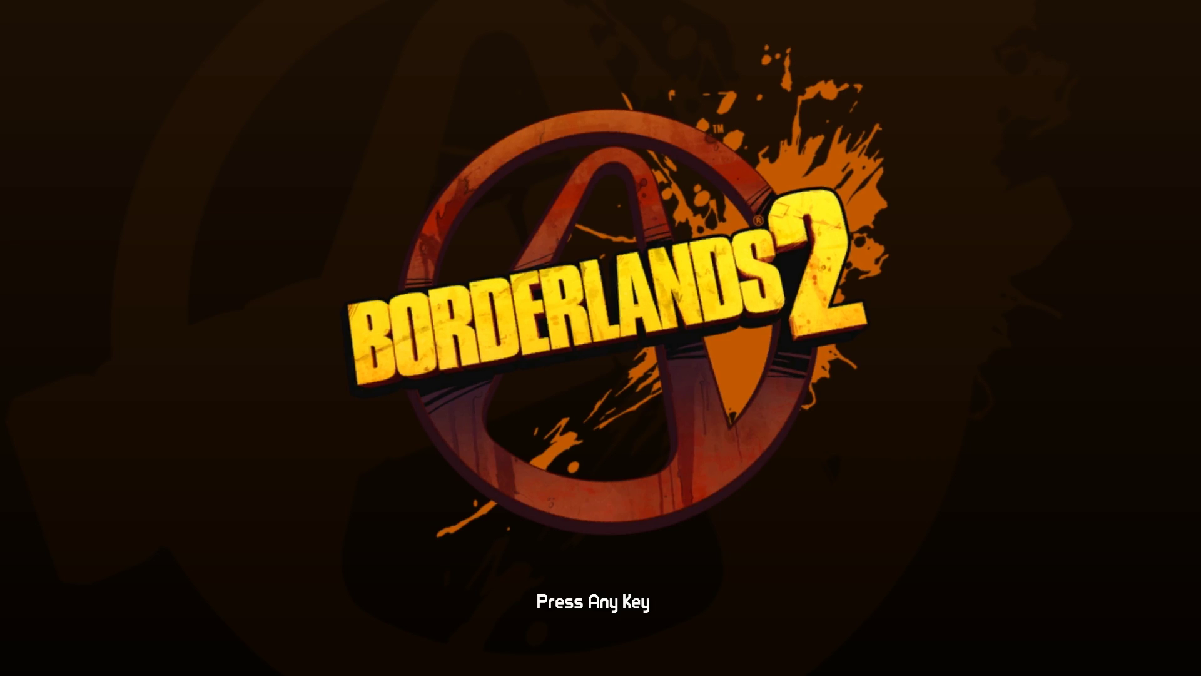
left_click(803, 291)
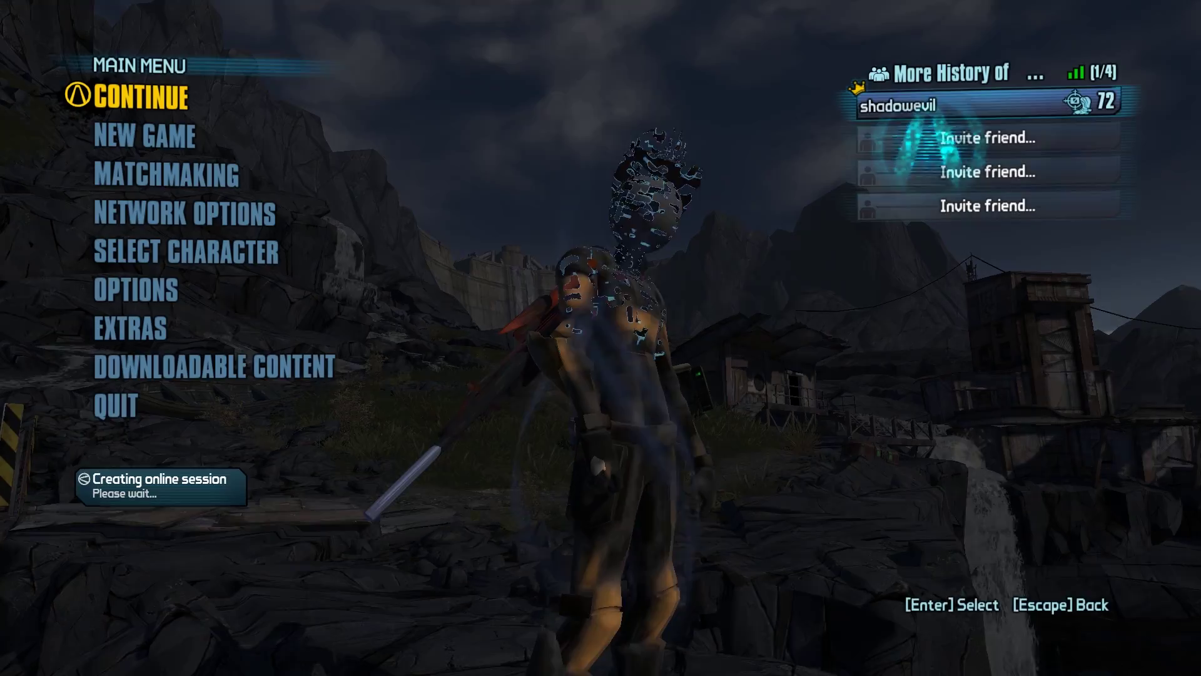
Step: Run exec patch.txt in the game console at the main menu and continue the saved game at Overpower Level 8
key("grave")
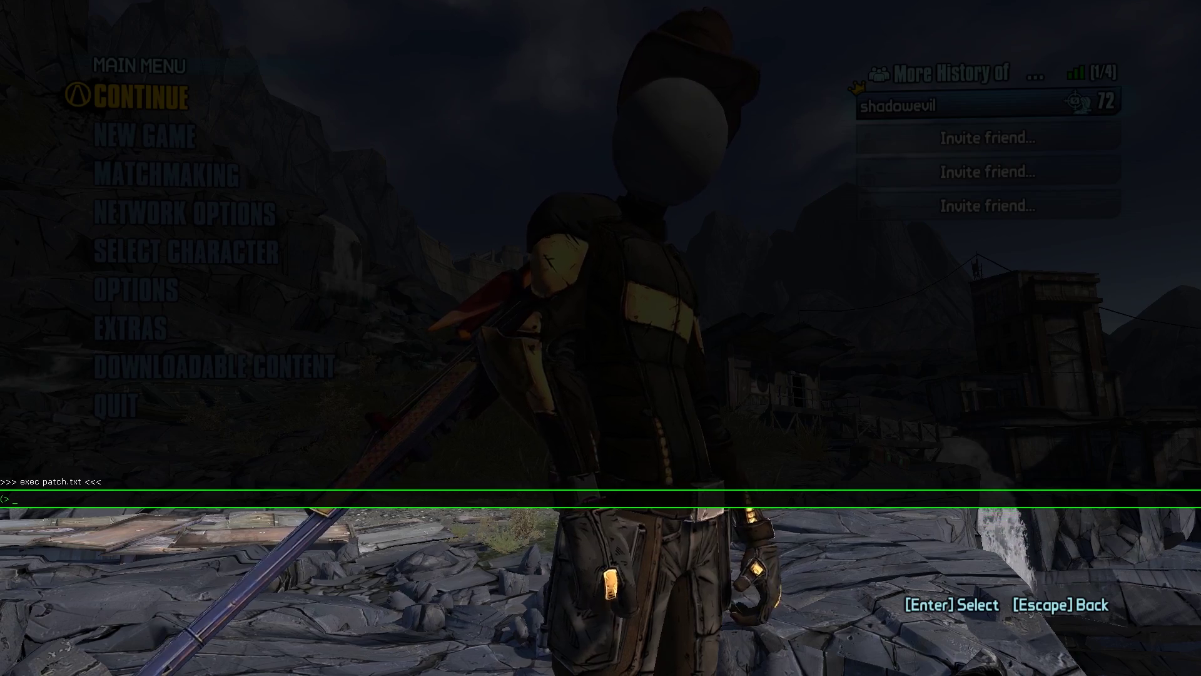
key("grave")
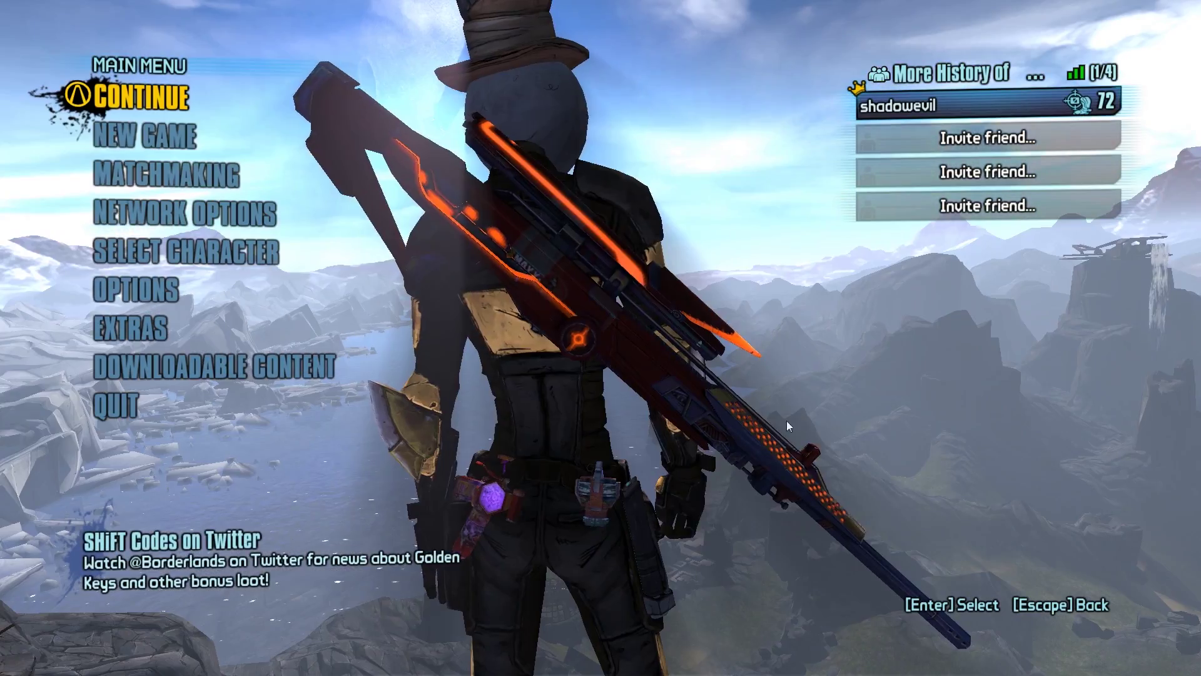
left_click(179, 96)
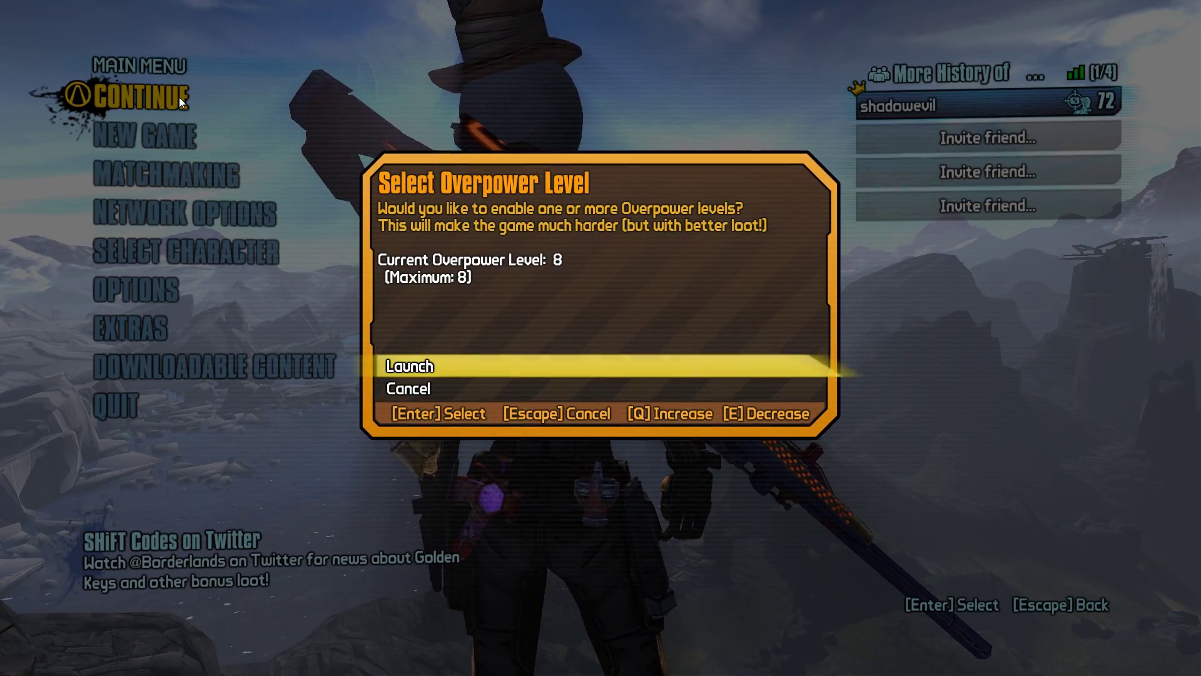
key("Return")
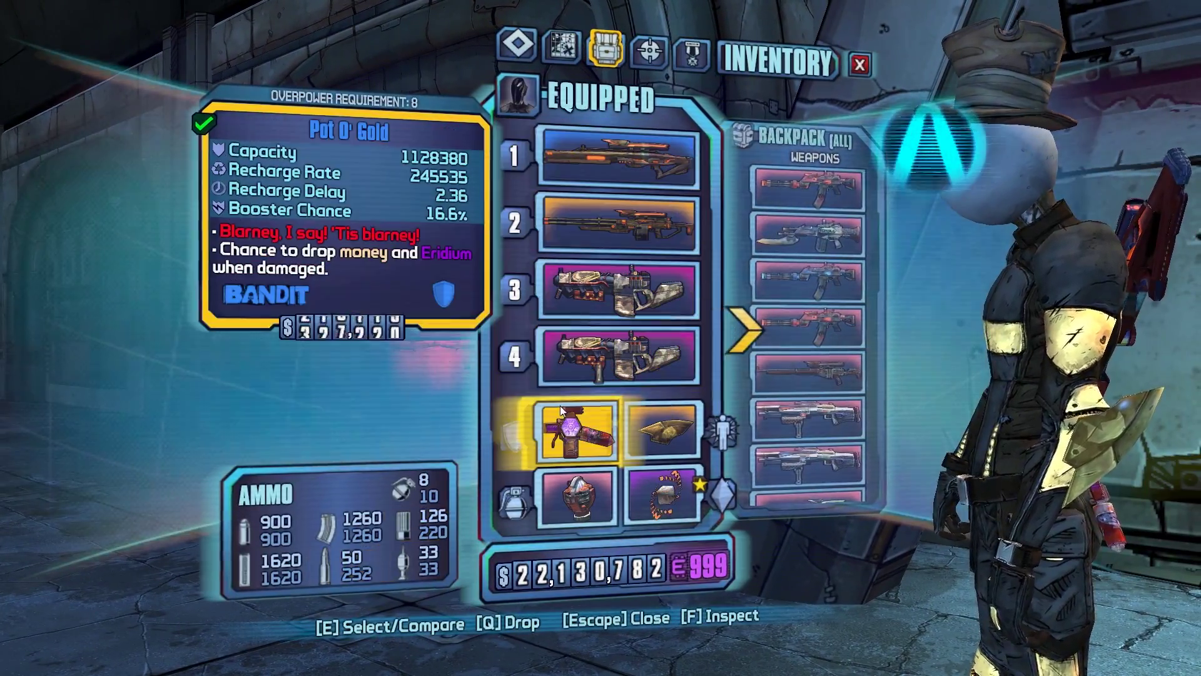
Step: Inspect the equipped Pot O' Gold shield and the Barking Chère-amie sniper rifle in the inventory
key("f")
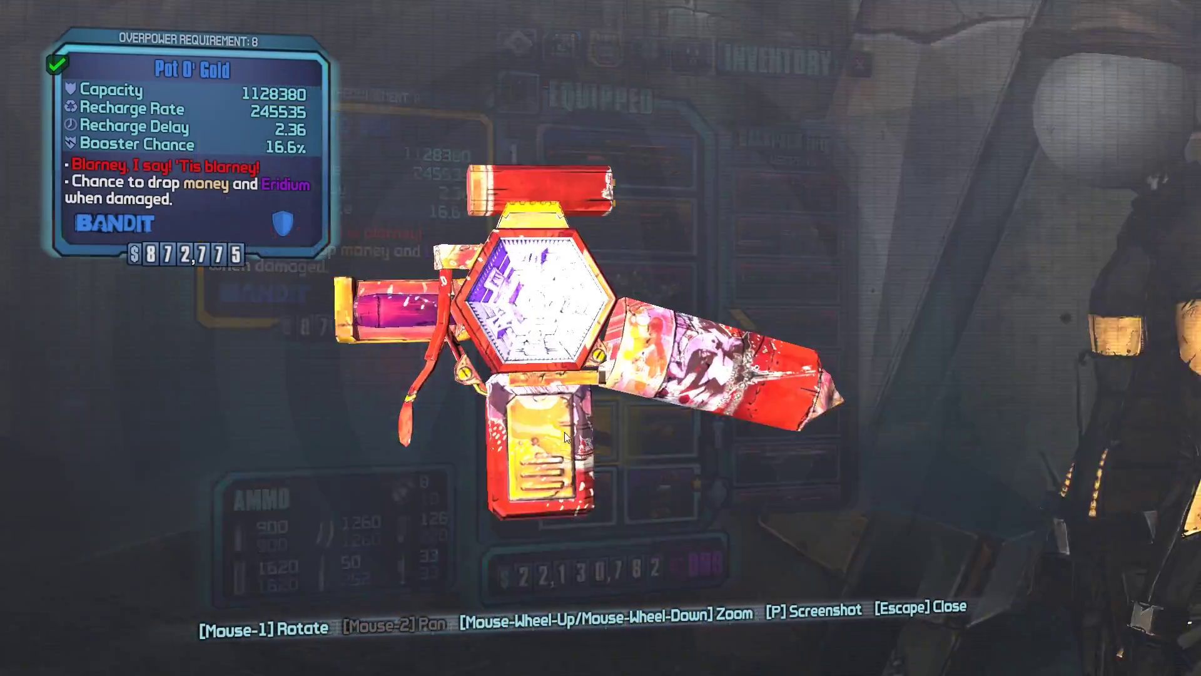
key("Escape")
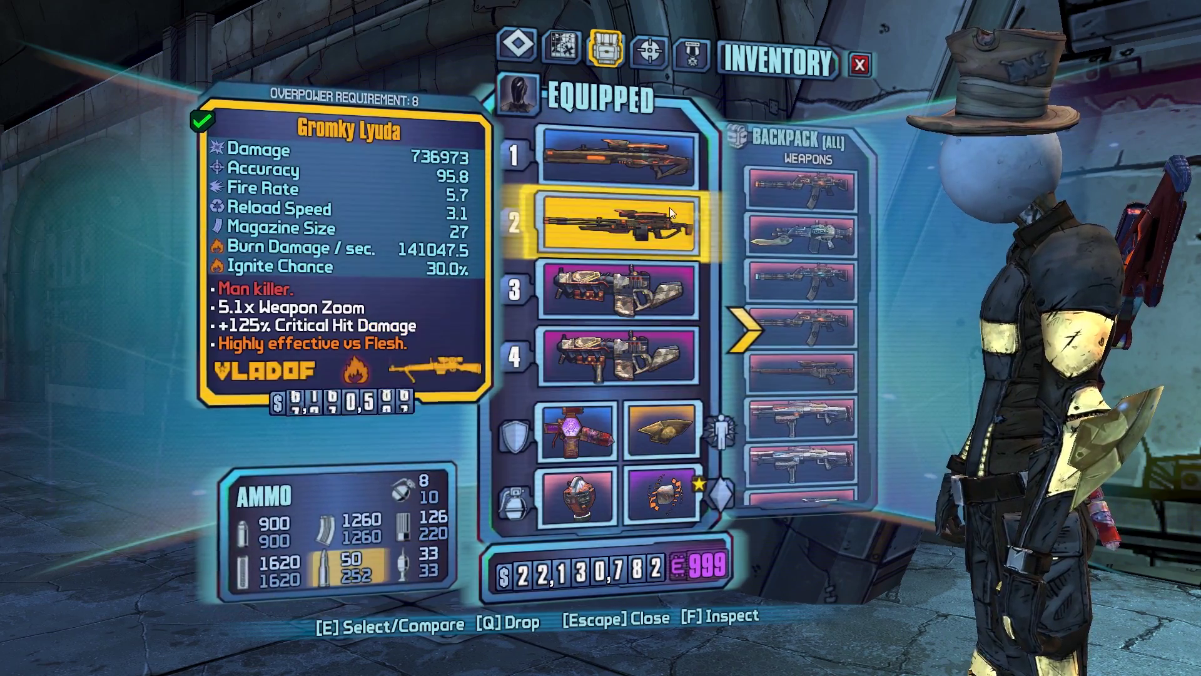
key("f")
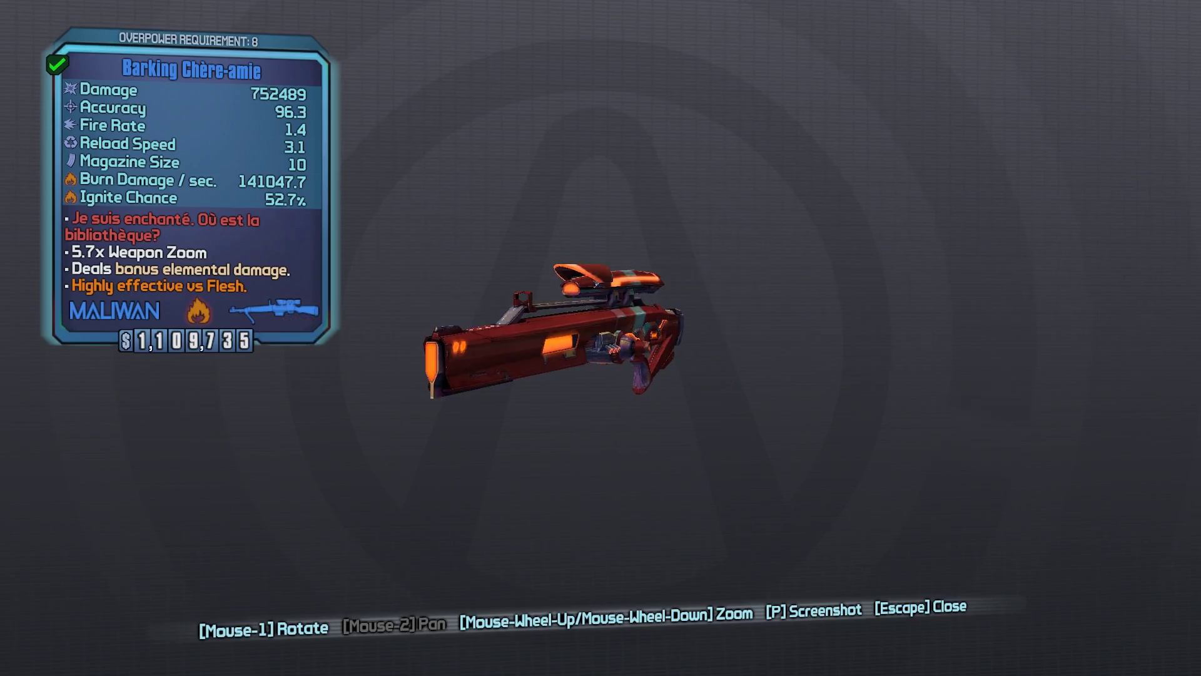
key("Escape")
Step: Compare the backpack's relics with the equipped Stockpile Relic and look through the weapons in the backpack
left_click(655, 518)
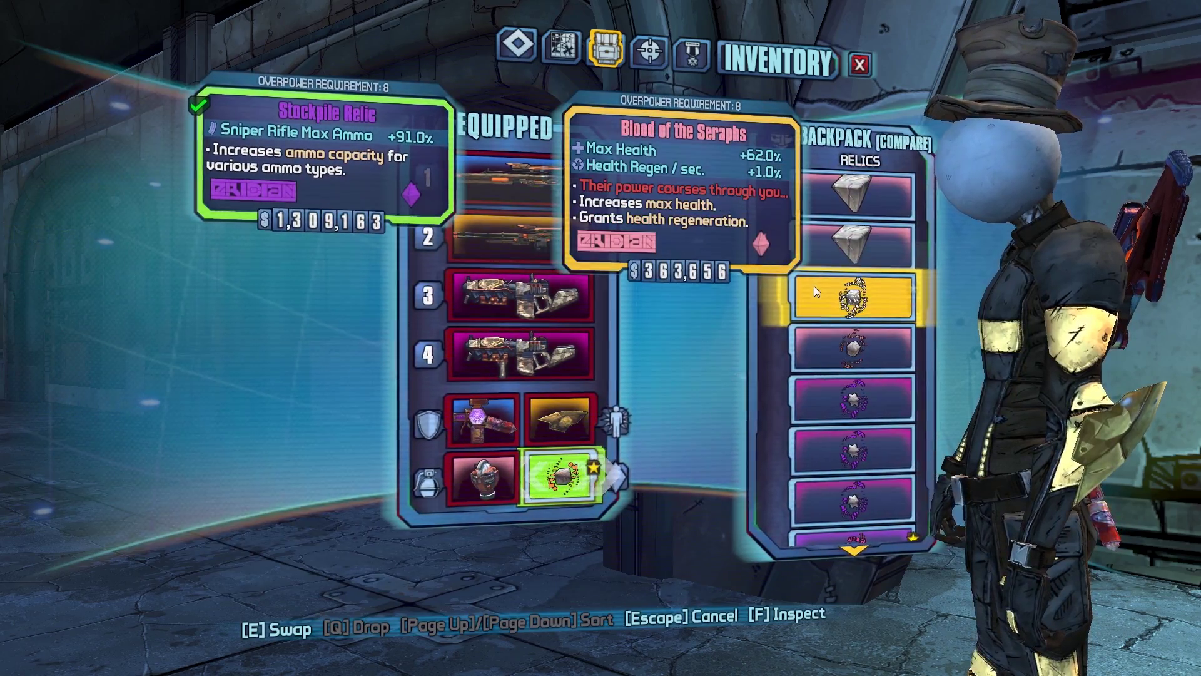
key("f")
key("Escape")
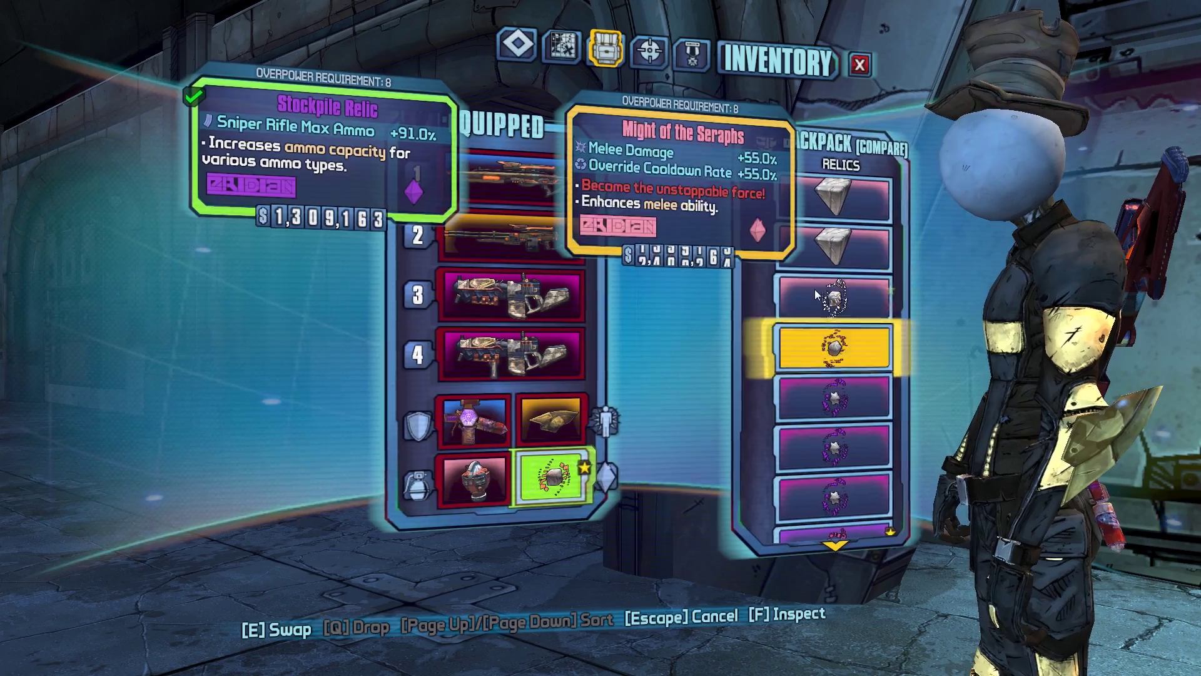
scroll(815, 289, "down", 5)
scroll(816, 291, "down", 2)
scroll(816, 292, "up", 3)
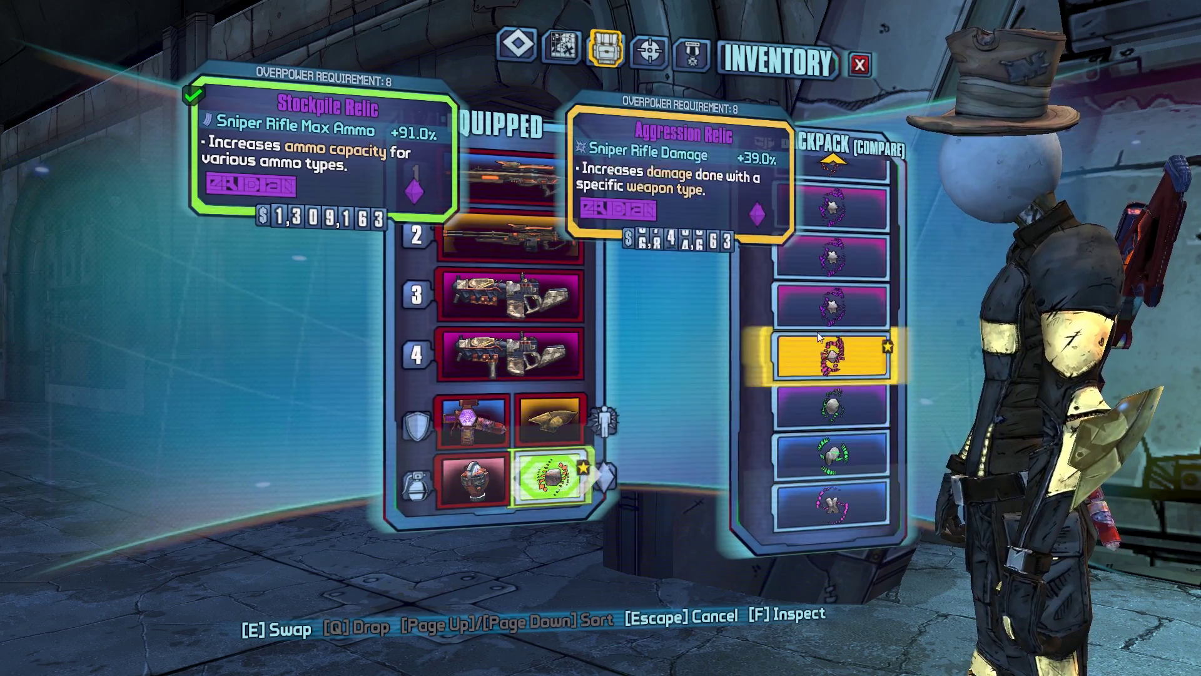
scroll(816, 291, "down", 3)
key("Escape")
scroll(797, 182, "up", 10)
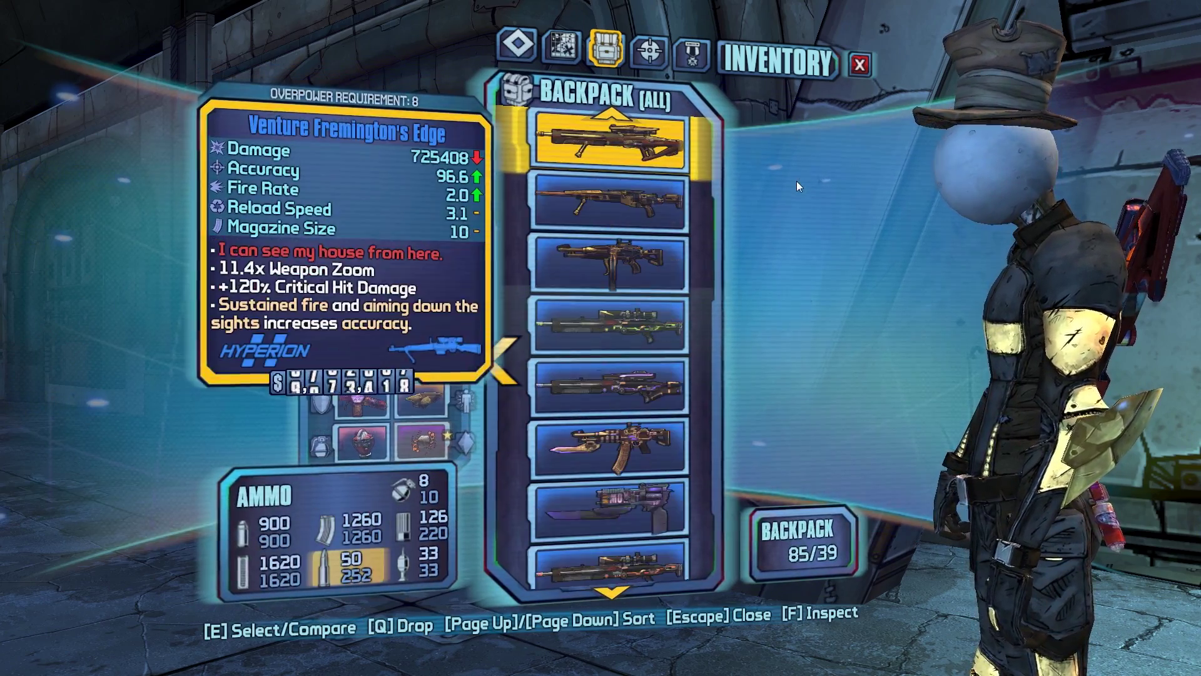
Step: Look back through the backpack's weapons up to the start of the list and close the inventory
scroll(797, 181, "up", 8)
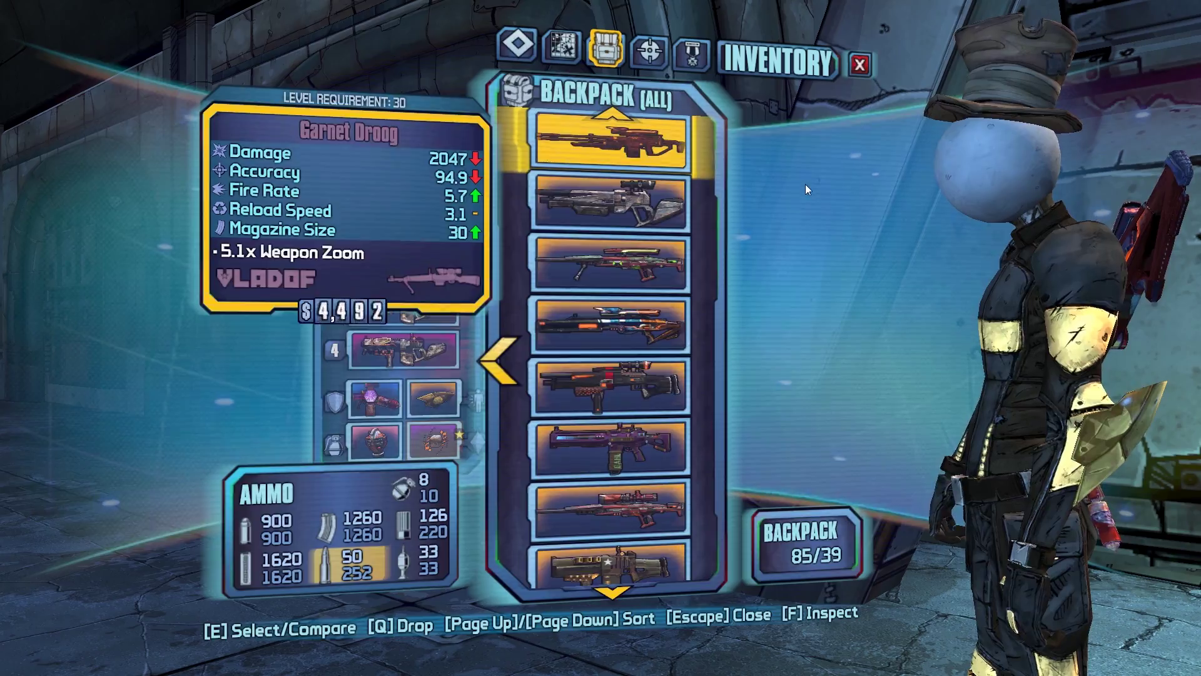
scroll(805, 184, "up", 5)
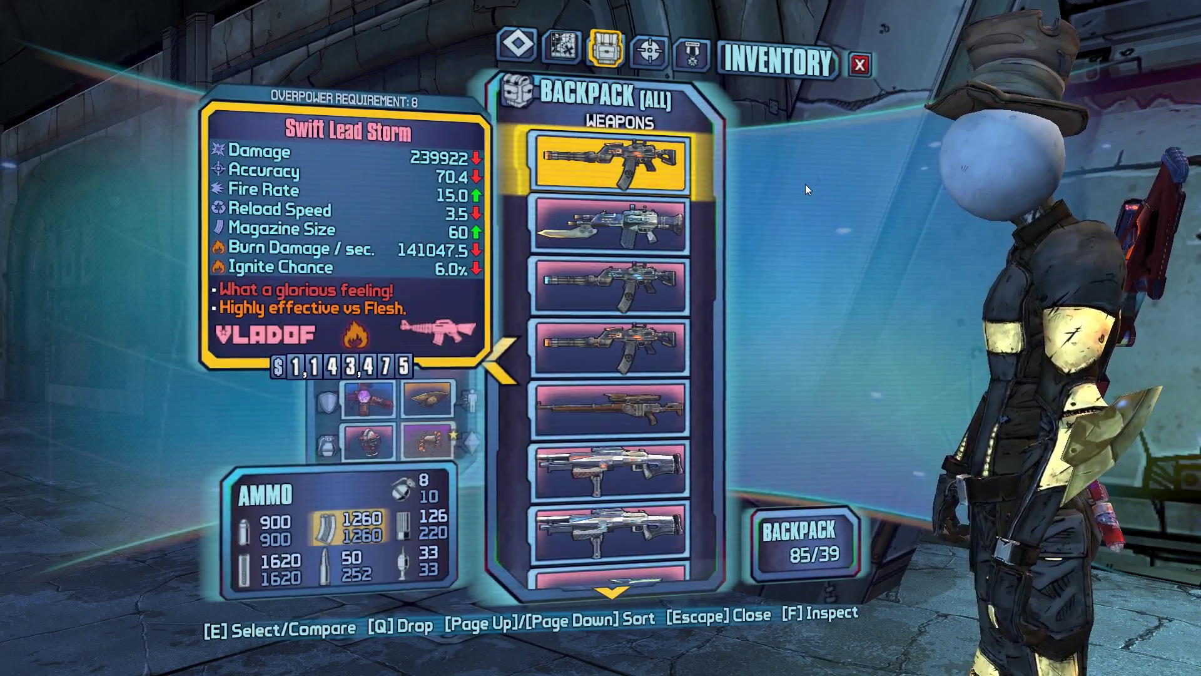
key("Escape")
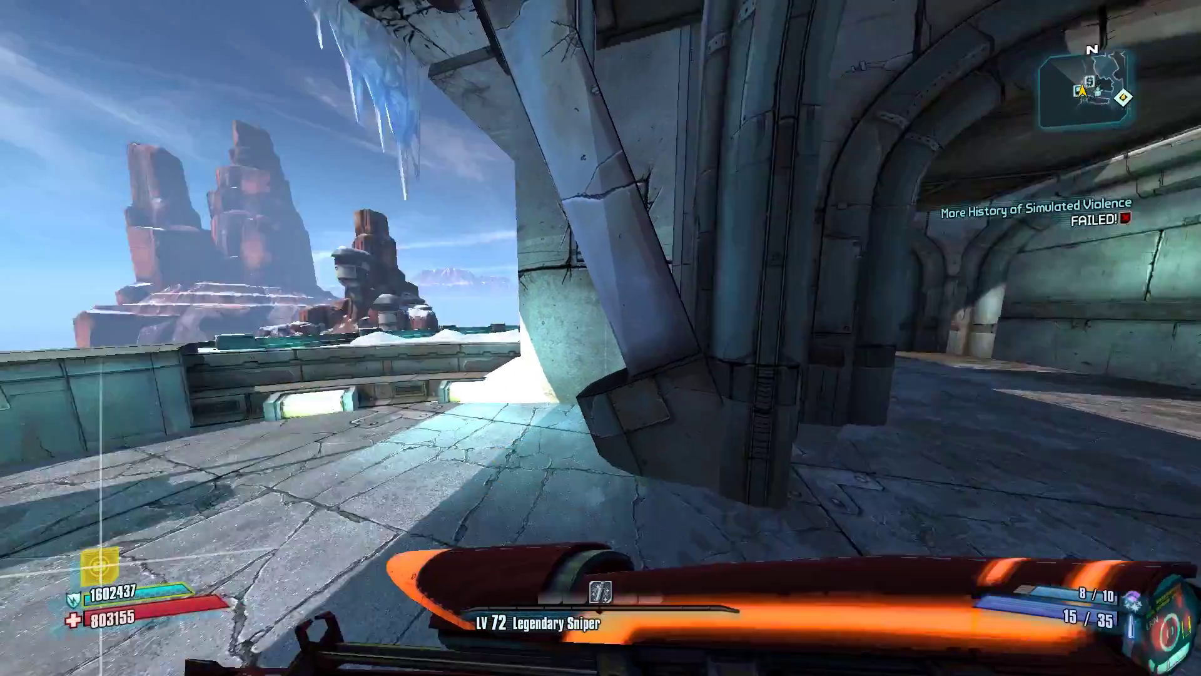
Step: Switch to the Torgue weapon, reload it and walk inside toward the vending machines at Digistruct Peak
key("2")
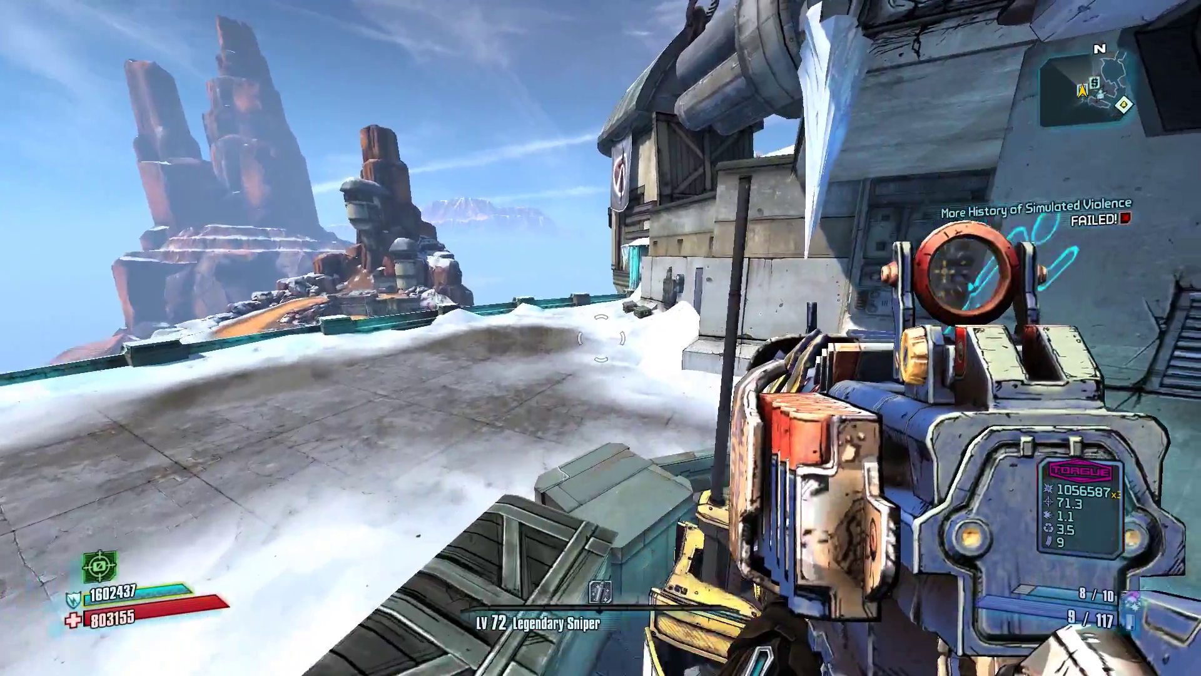
key("w")
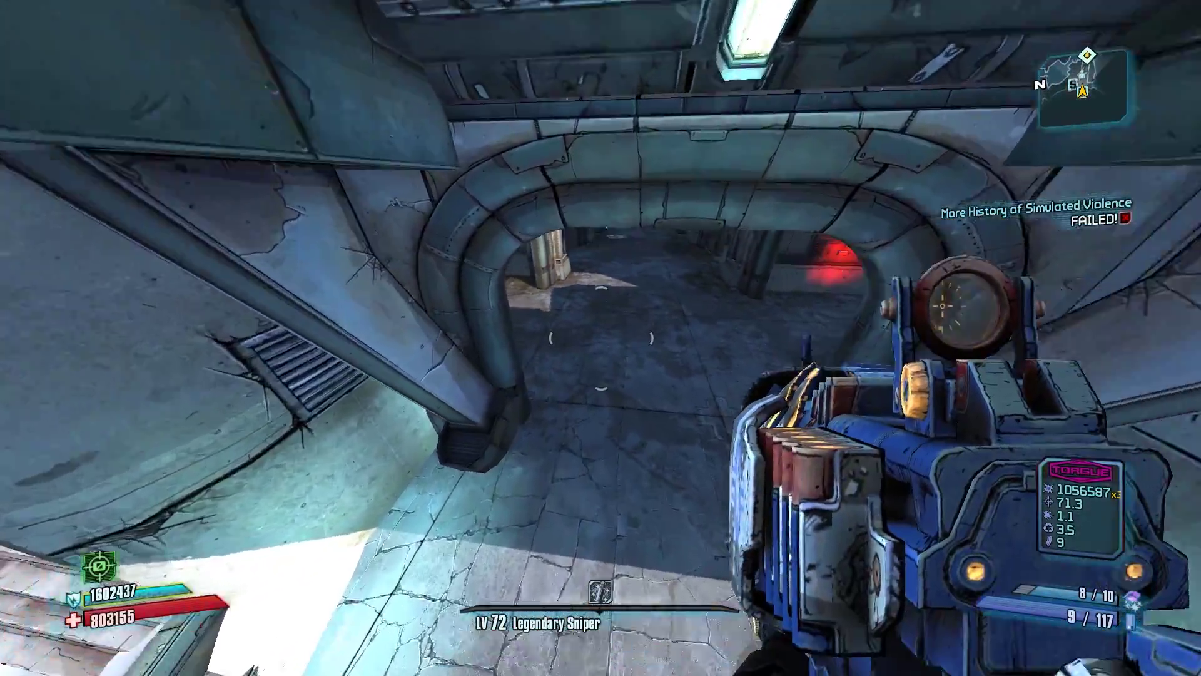
key("r")
key("w")
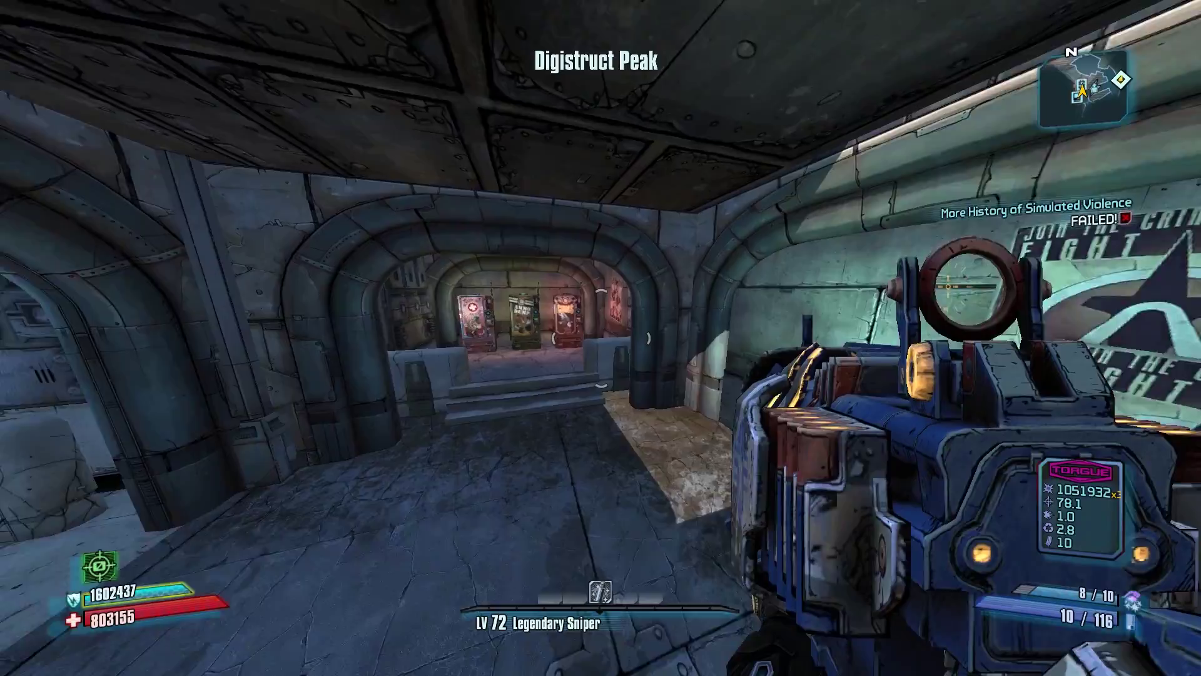
Step: Switch to the Vladof weapon near the vending machines, and to the Maliwan sniper rifle while walking back into the hall
key("3")
key("w")
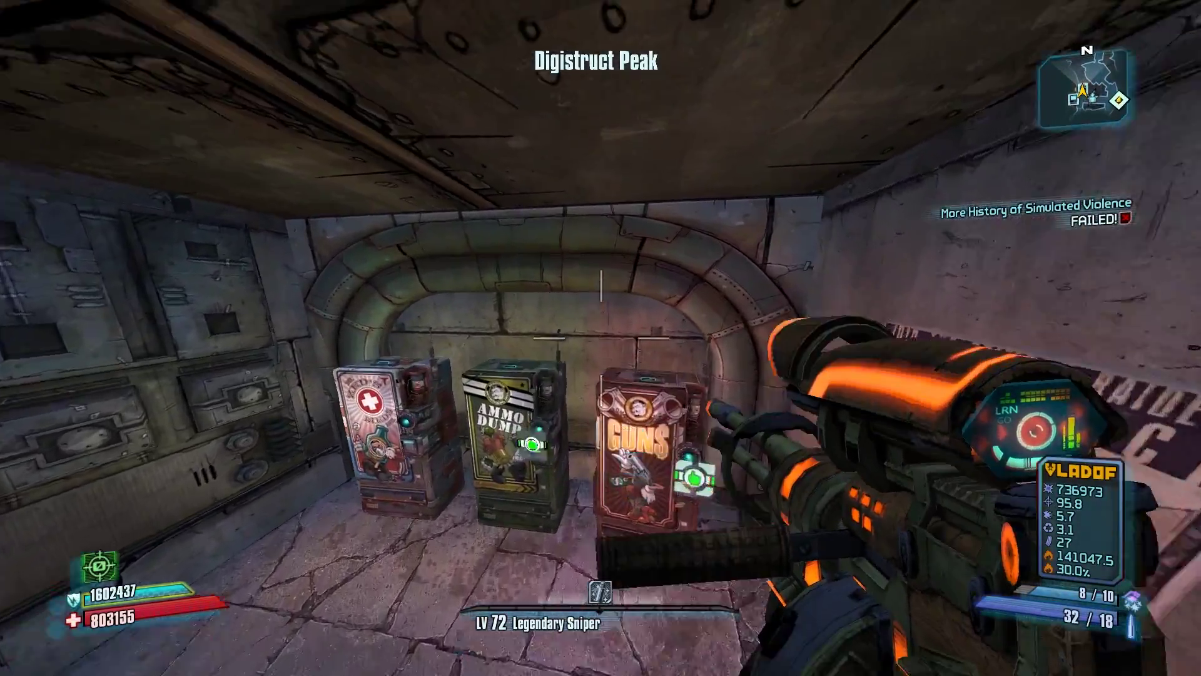
key("4")
key("w")
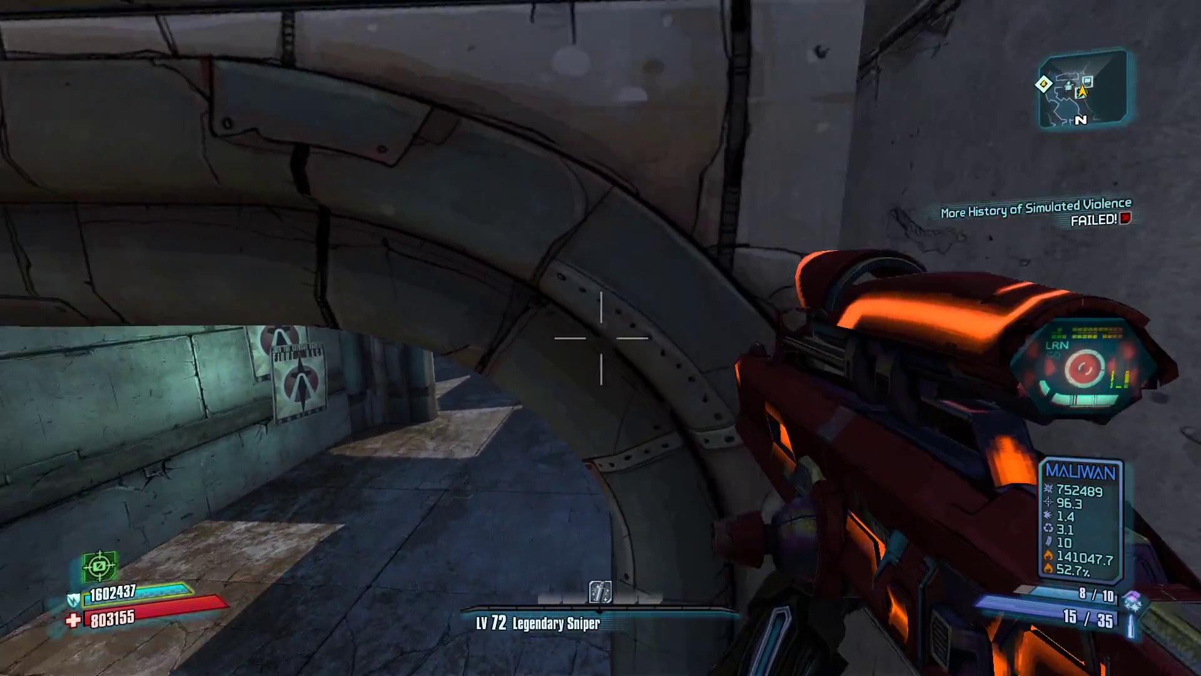
key("w")
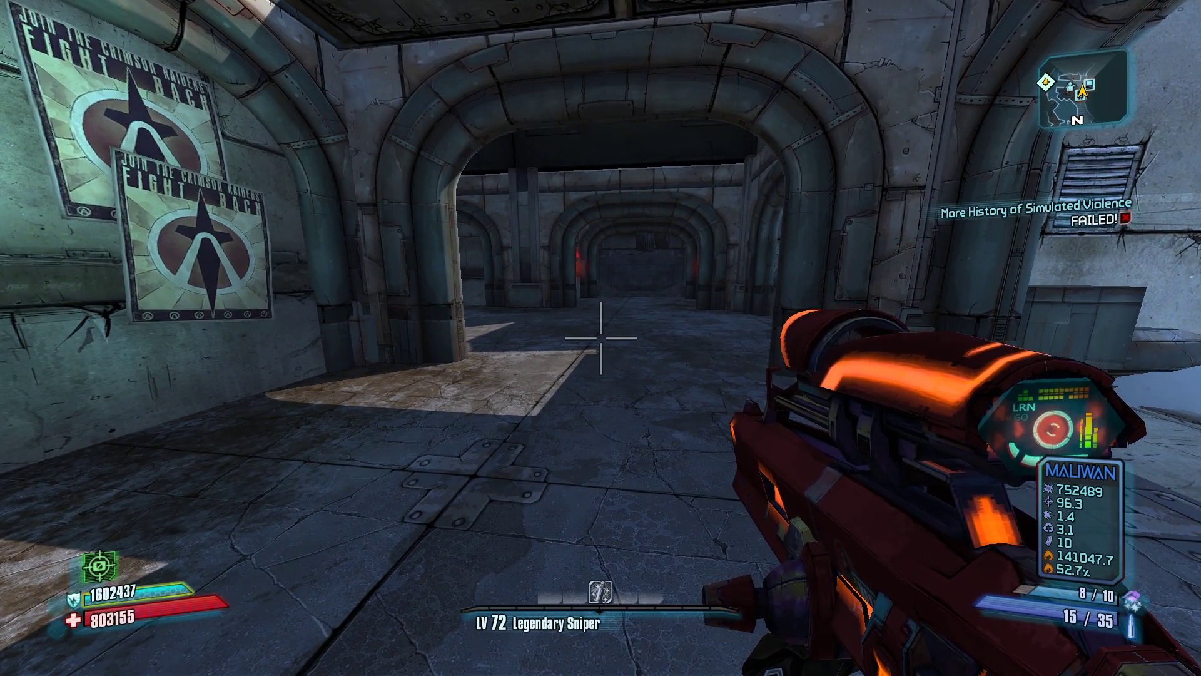